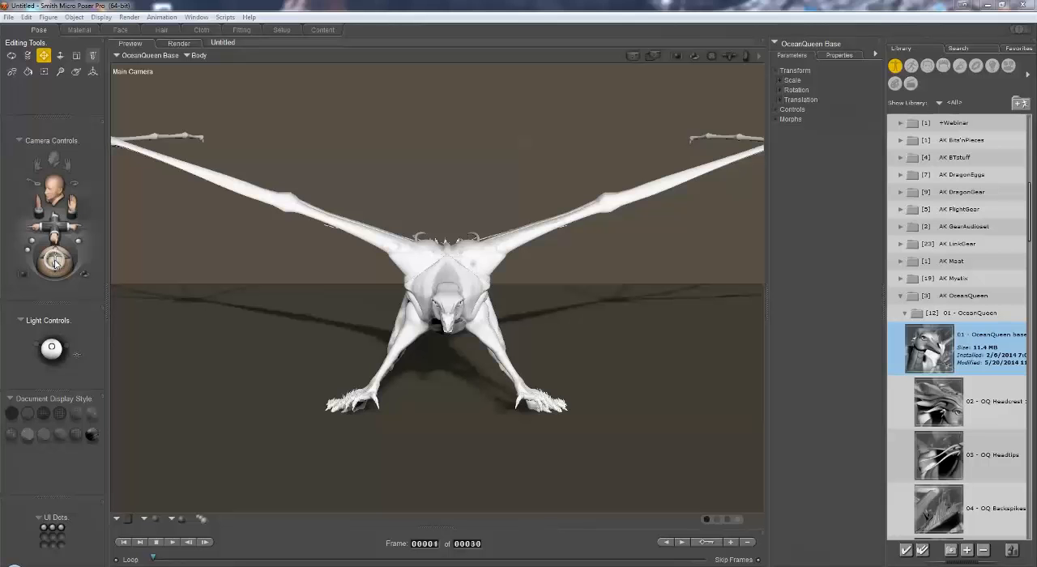
Step: Load the OQ Wingmembrane prop from the library's props onto the OceanQueen Base with its Body selected
left_click(55, 264)
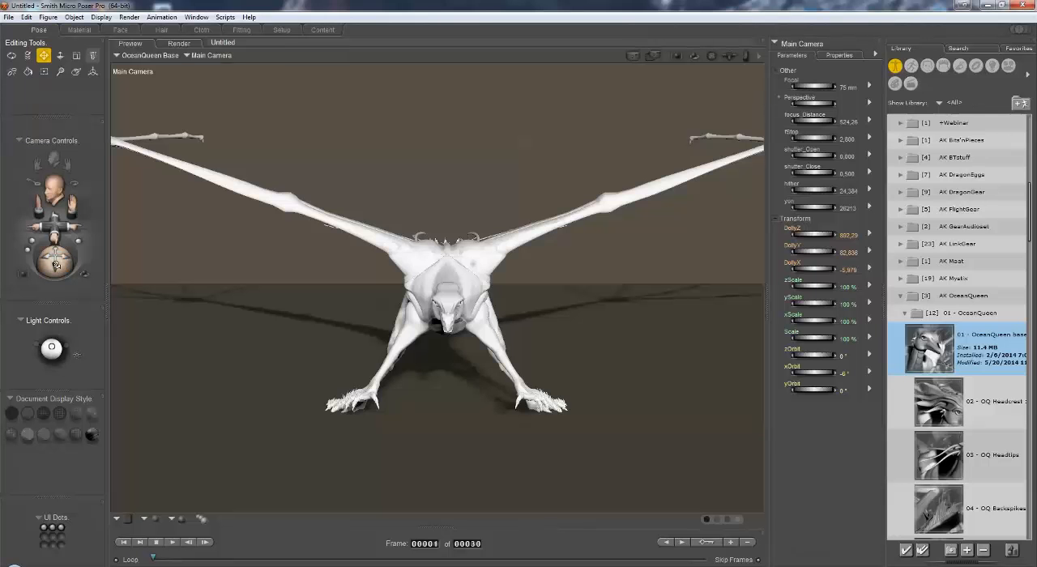
left_click_drag(55, 261, 54, 272)
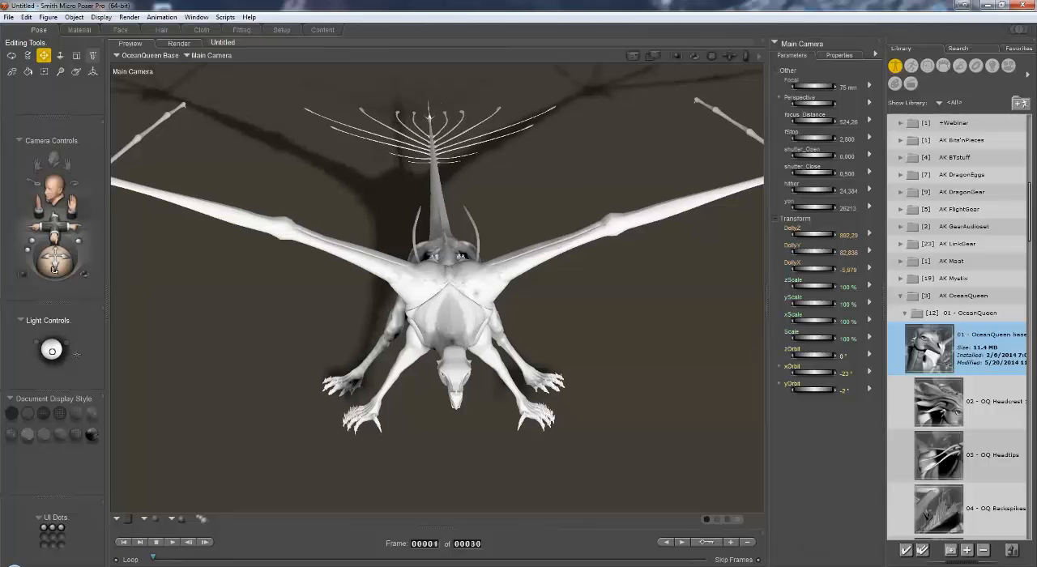
left_click_drag(54, 270, 54, 261)
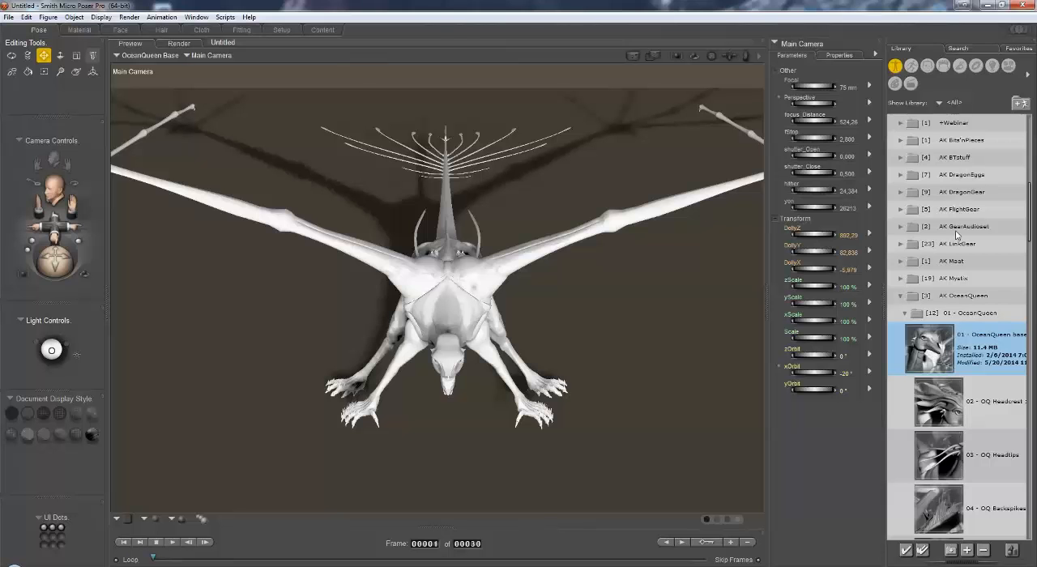
left_click(977, 68)
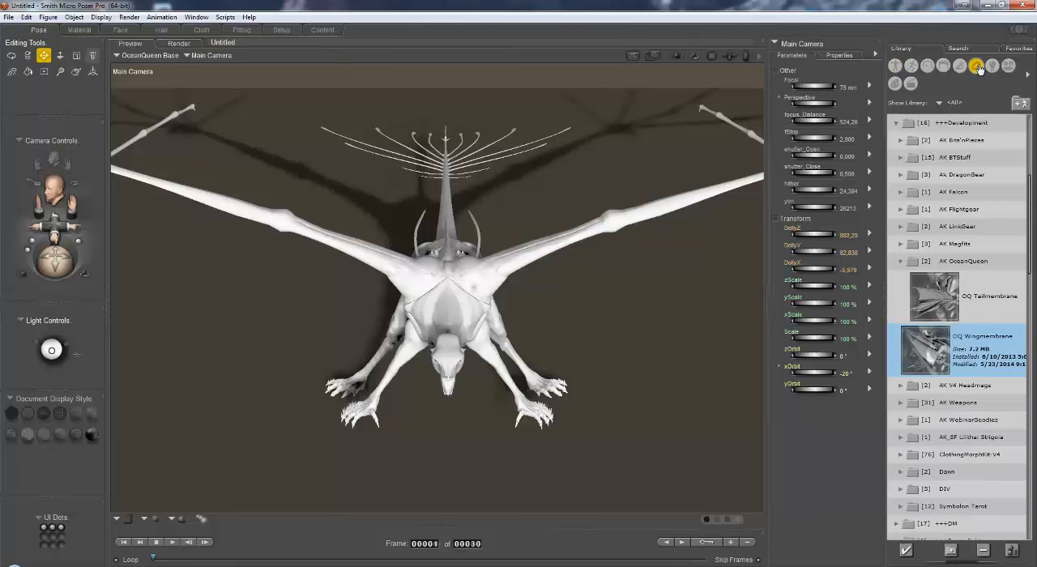
left_click(197, 56)
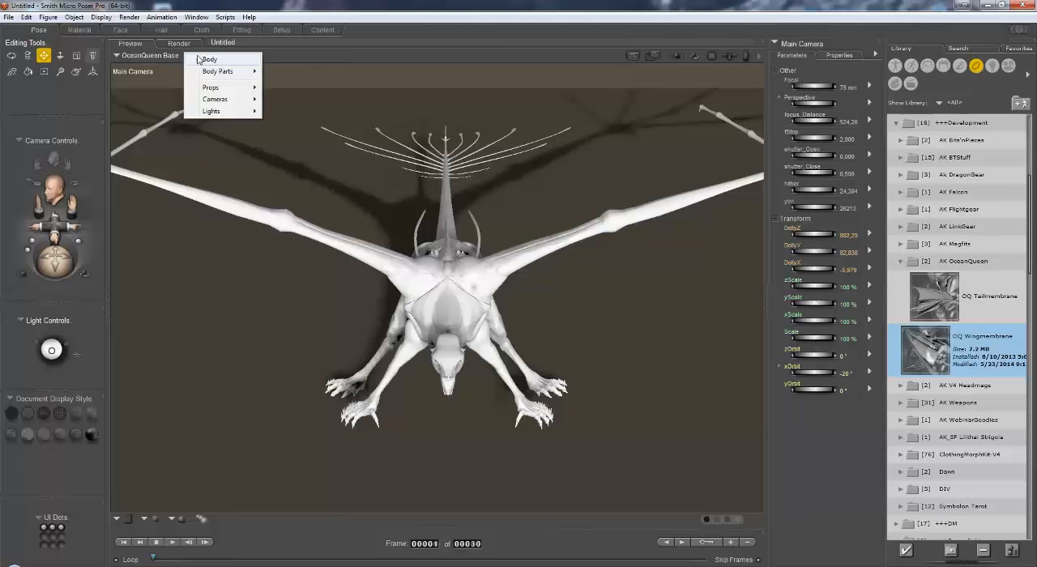
left_click(212, 60)
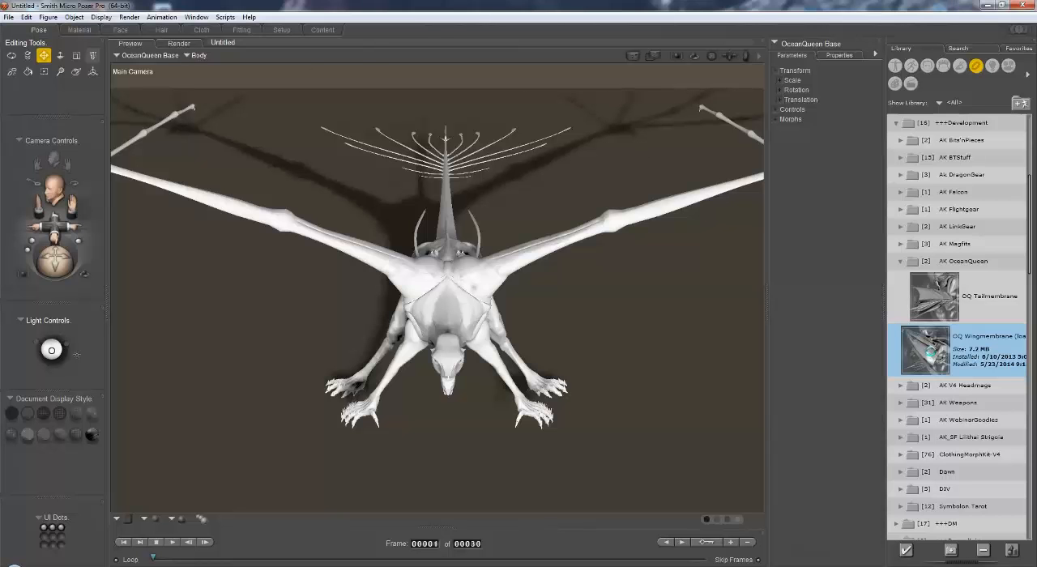
double_click(932, 355)
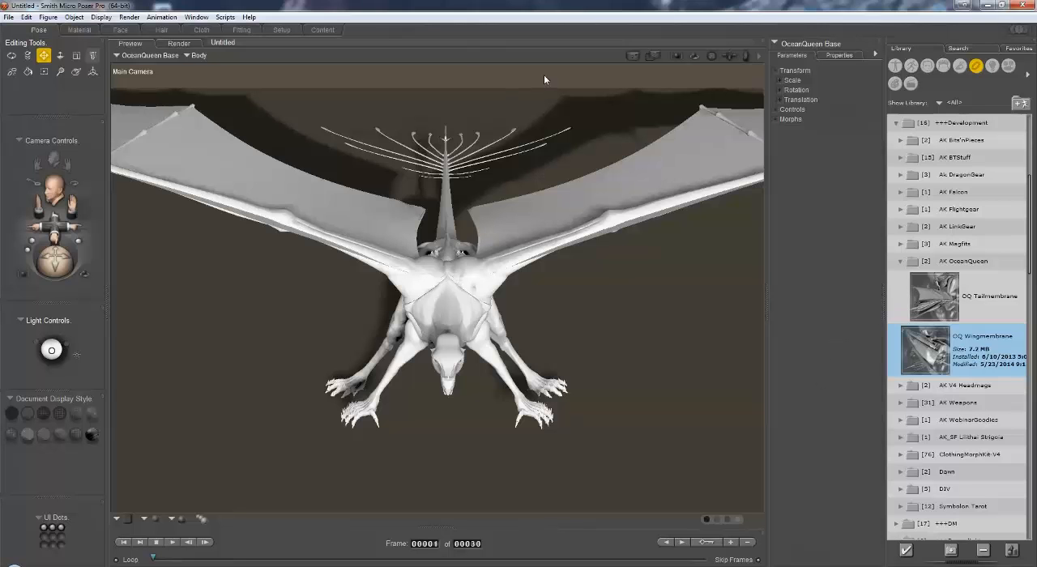
Step: Inspect the Remove backfacing polys option in the preview render settings and save the settings
left_click(128, 18)
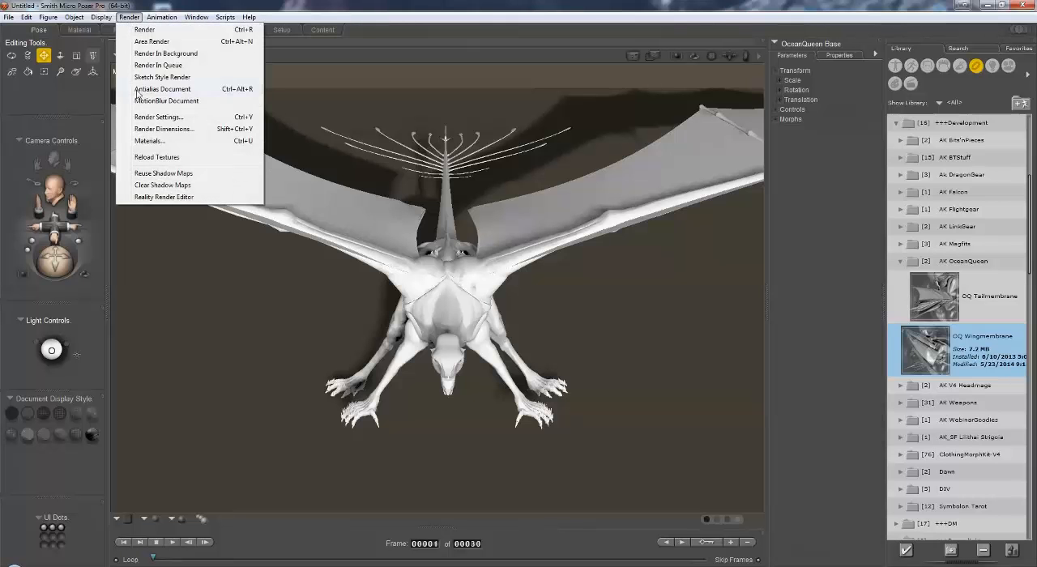
left_click(150, 117)
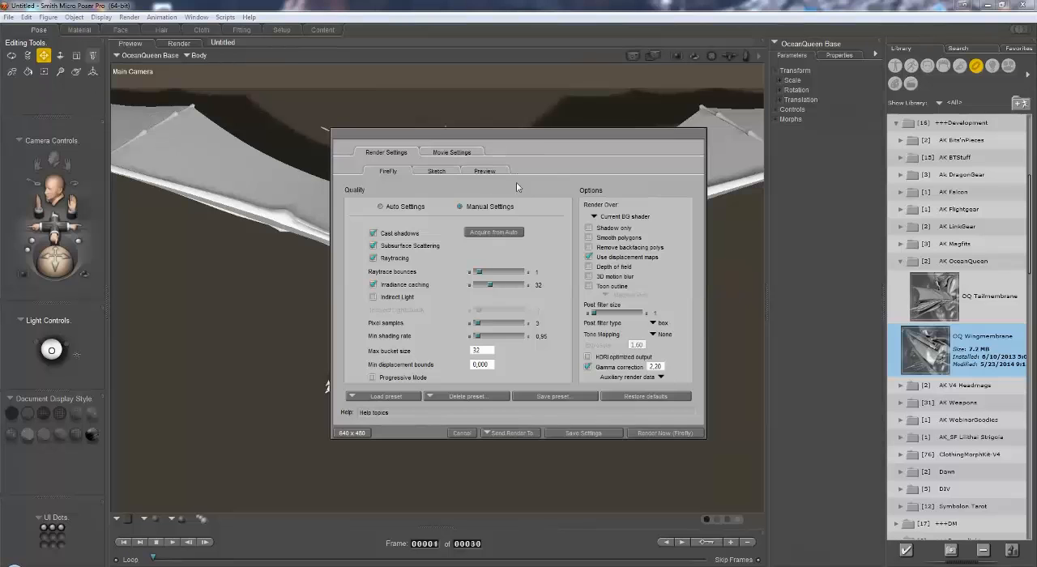
left_click(491, 172)
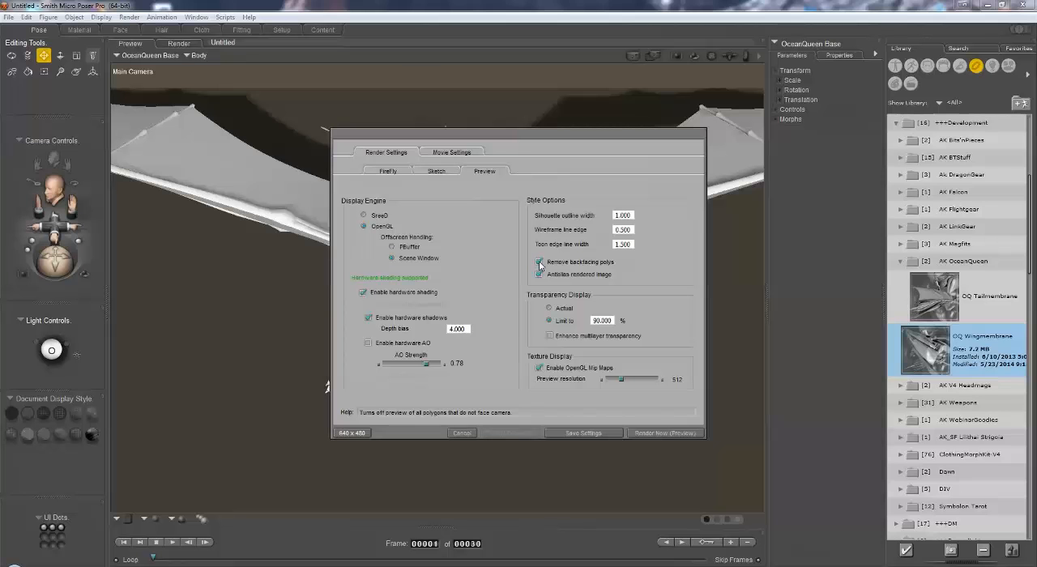
left_click(597, 433)
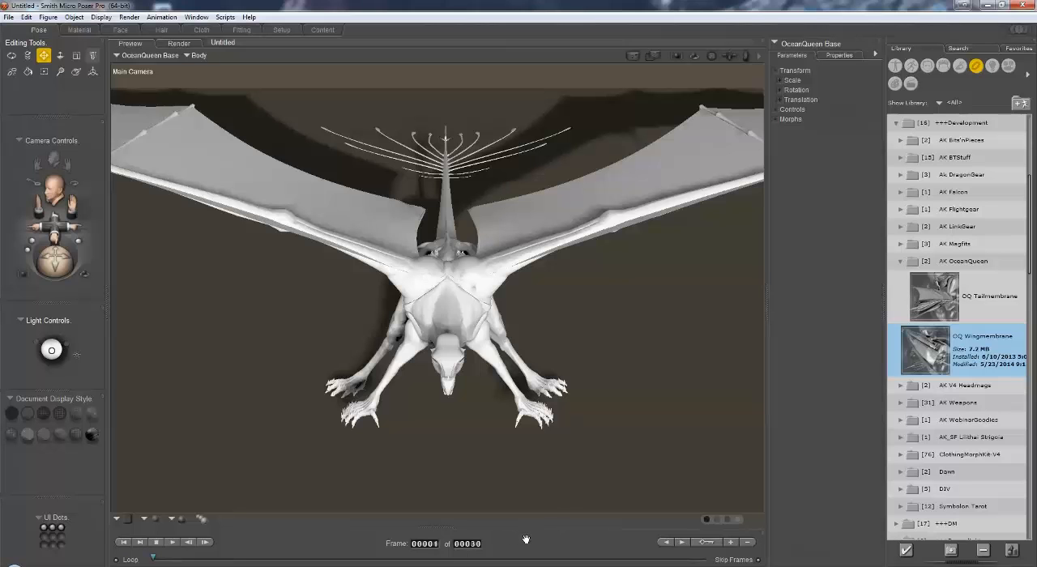
Step: Set the animation length to 45 frames and go to frame 30
left_click(477, 544)
type("4")
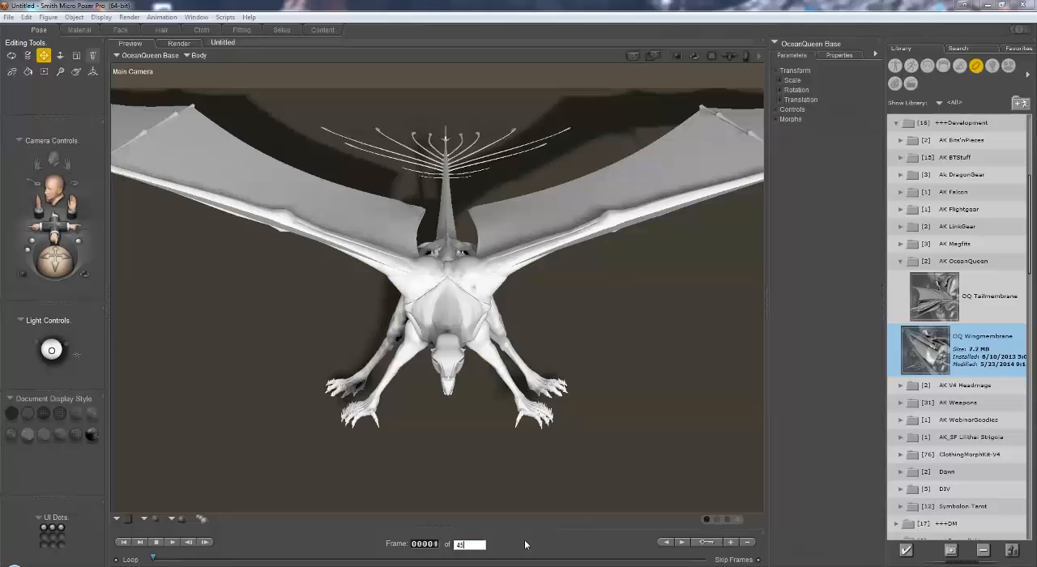
type("5")
key("Return")
left_click(435, 544)
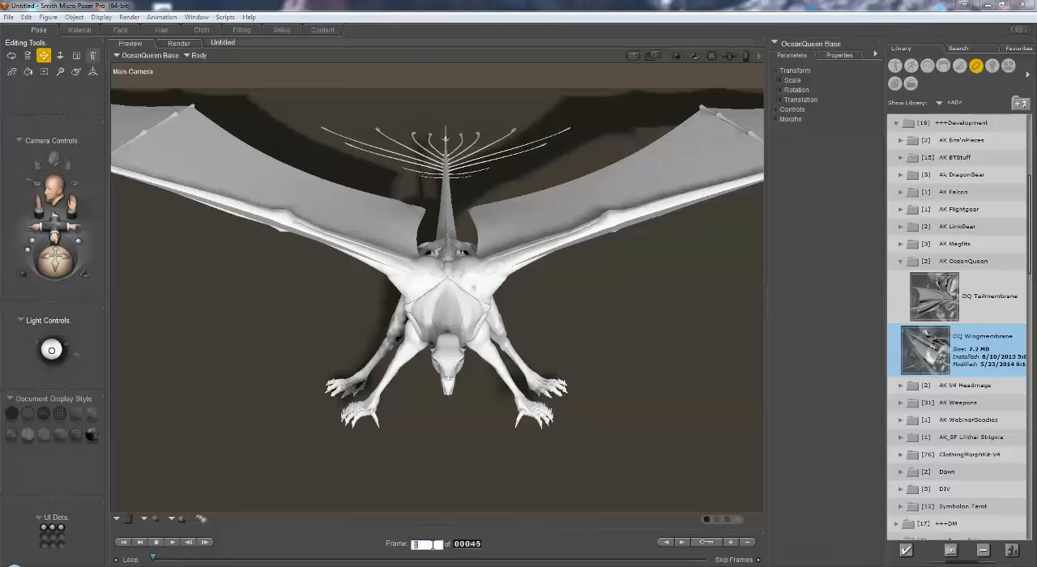
type("30")
key("Return")
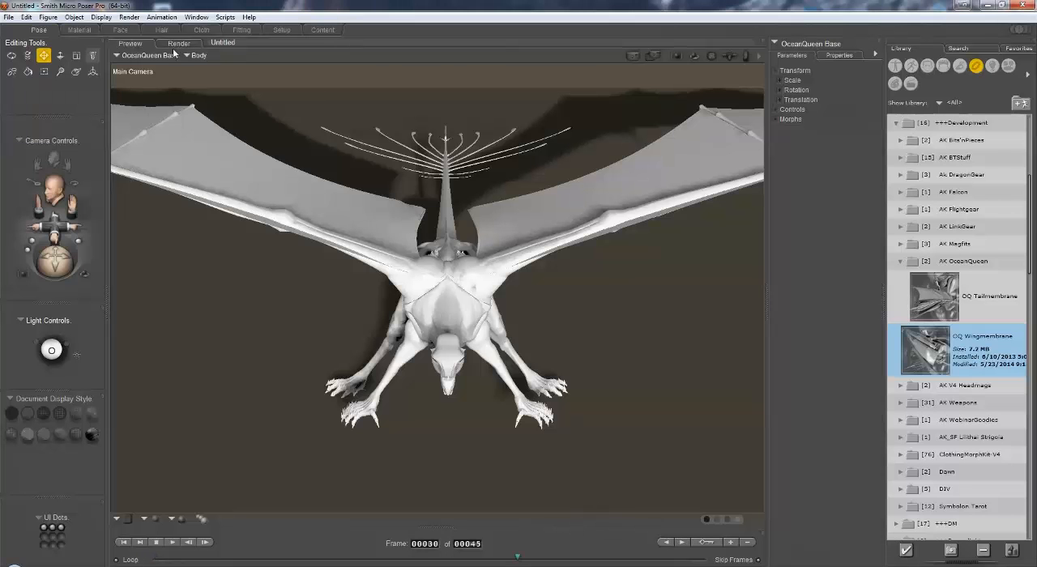
Step: Fold both wings at frame 30 by raising the Body's Fold Wings 1 control to about 0.84
left_click(779, 110)
left_click(781, 149)
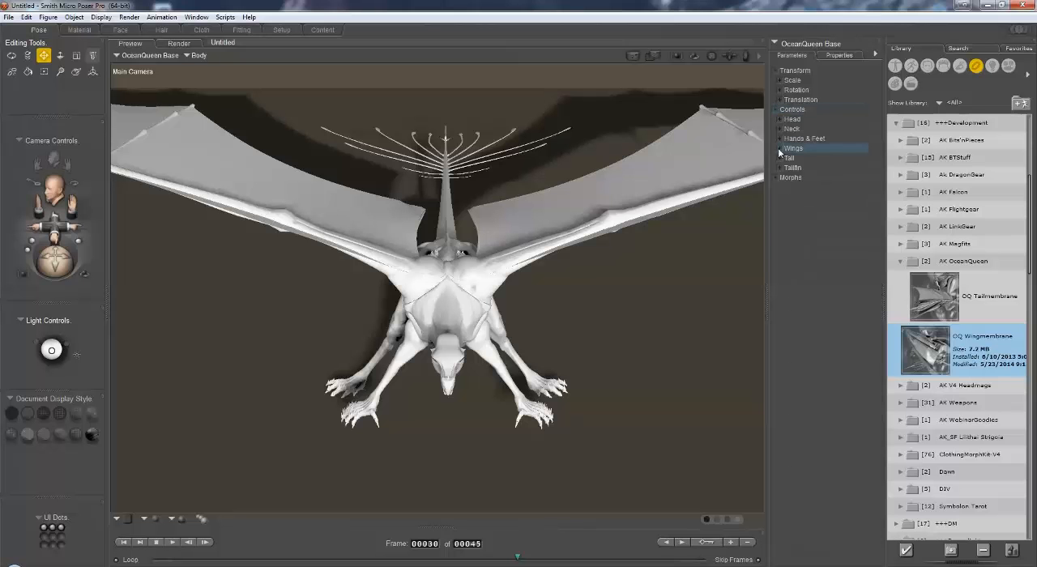
left_click_drag(825, 166, 1022, 170)
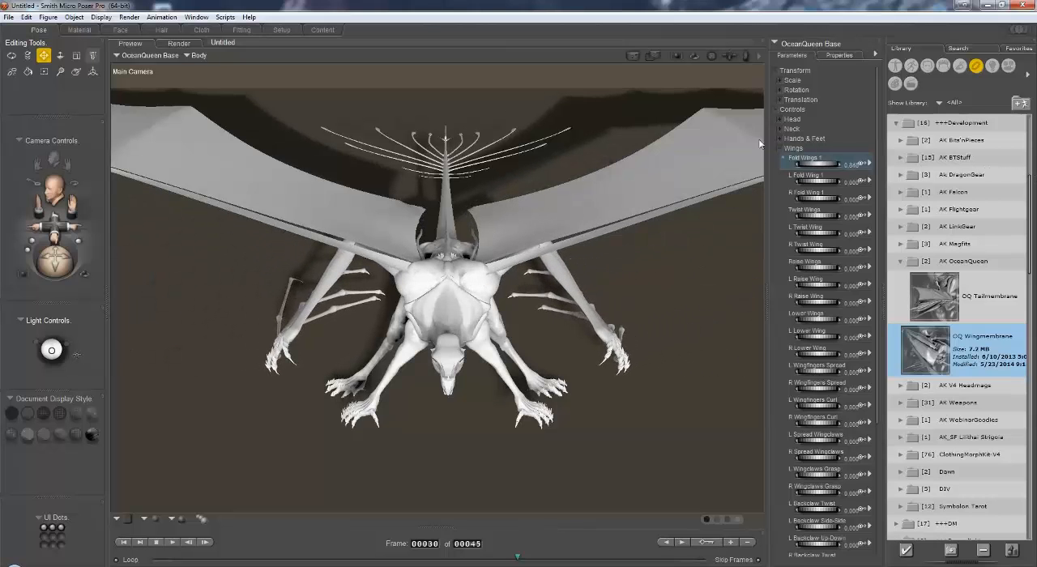
Step: Select the pelvis and raise the figure at frame 30 with a yTran of about 43
left_click(201, 56)
mouse_move(213, 74)
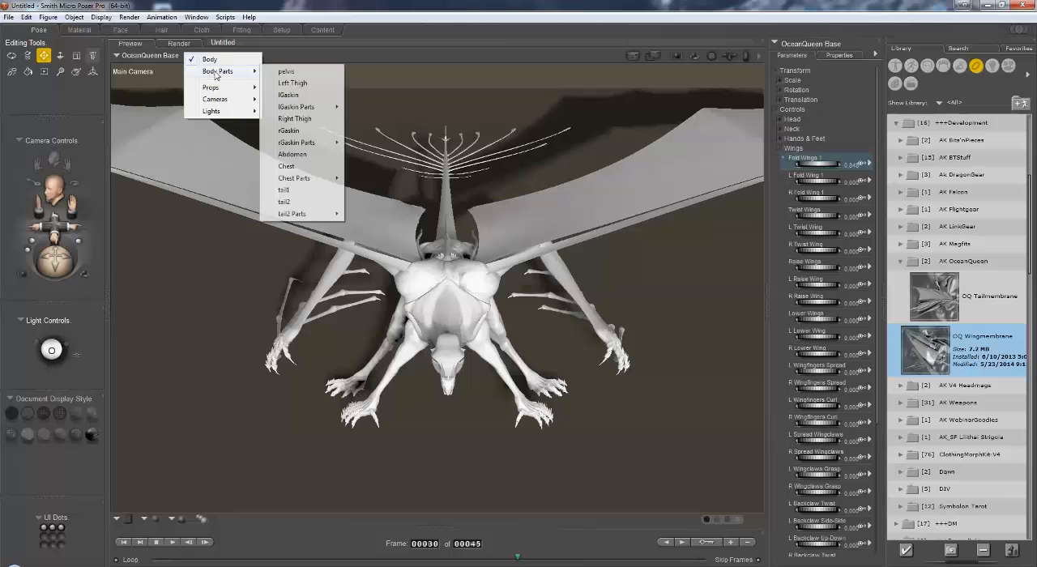
left_click(282, 77)
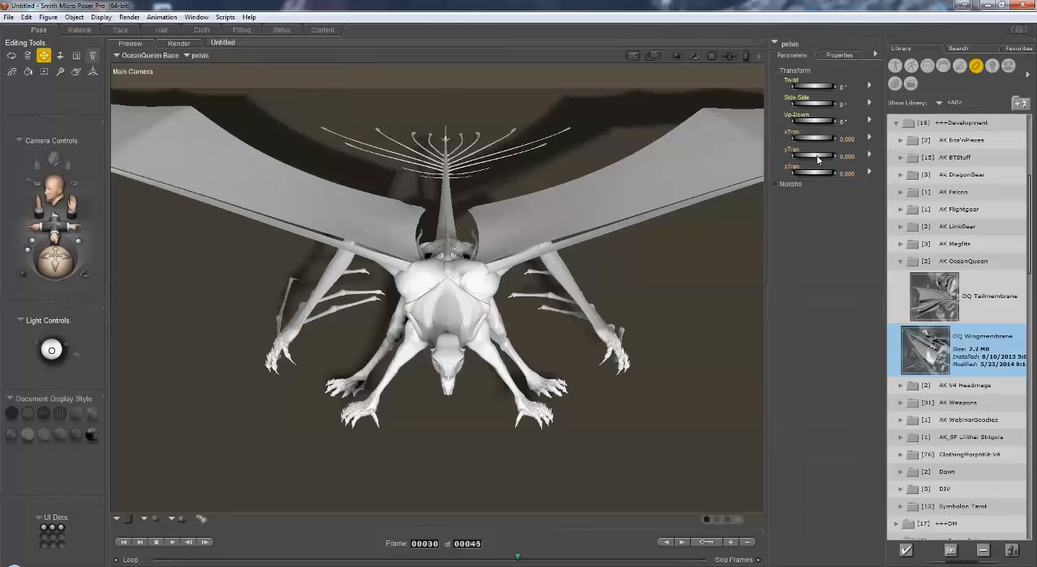
left_click_drag(819, 160, 934, 160)
Step: Preview the wing-folding motion from an oblique view by scrubbing the timeline, ending at frame 1
left_click_drag(59, 270, 36, 264)
left_click_drag(518, 558, 382, 546)
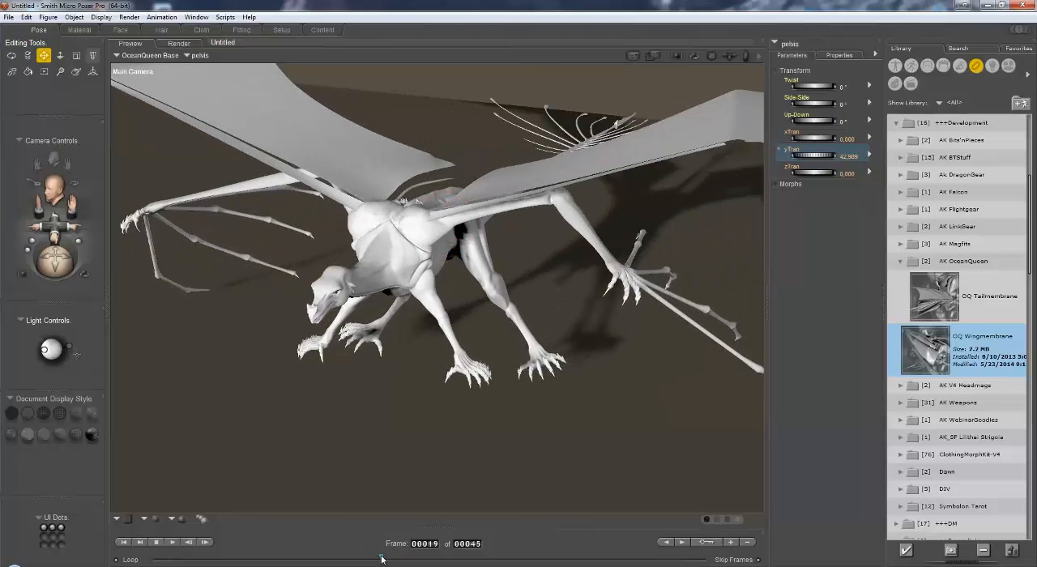
mouse_move(382, 559)
left_mouse_down()
mouse_move(336, 558)
mouse_move(374, 560)
left_mouse_up()
left_click_drag(380, 562, 384, 563)
left_click_drag(380, 563, 153, 565)
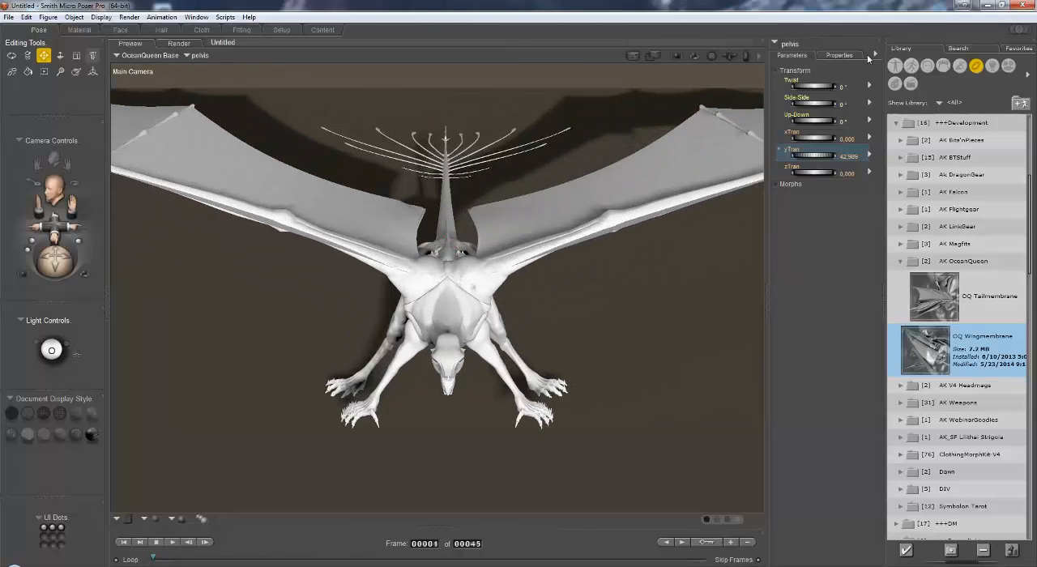
Step: Turn off animating for the Main Camera in its properties
left_click(790, 46)
mouse_move(808, 89)
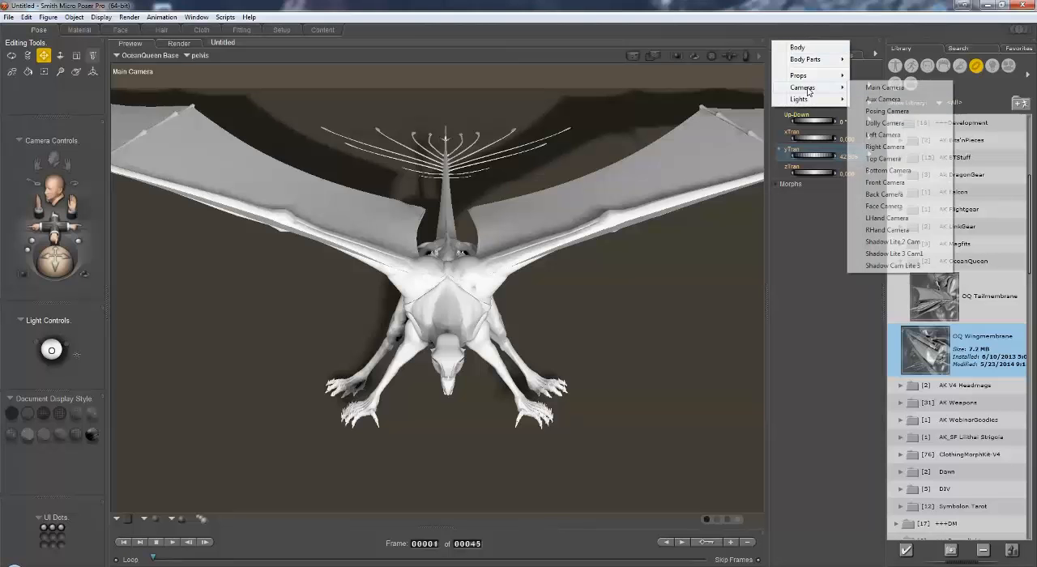
left_click(882, 87)
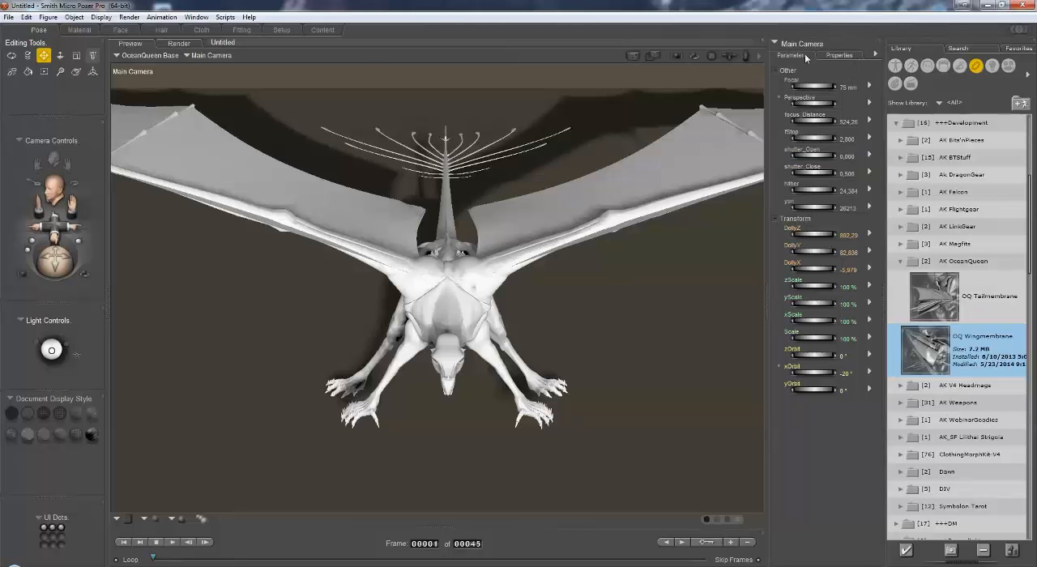
left_click(839, 56)
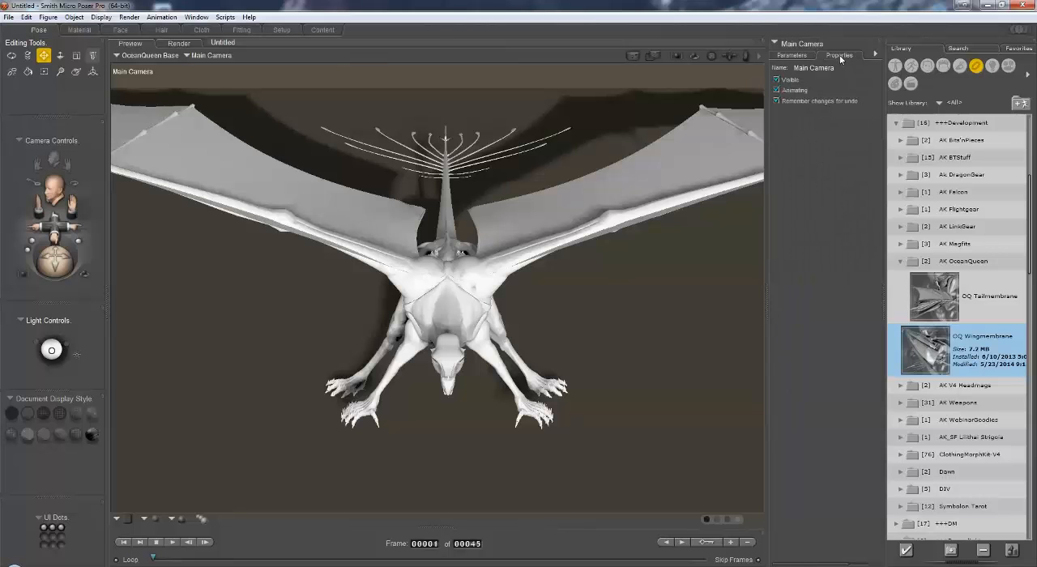
left_click(777, 91)
mouse_move(153, 560)
left_mouse_down()
mouse_move(646, 559)
mouse_move(154, 560)
left_mouse_up()
Step: Switch to the Cloth room and select the OQ Wingmembrane prop
left_click(202, 31)
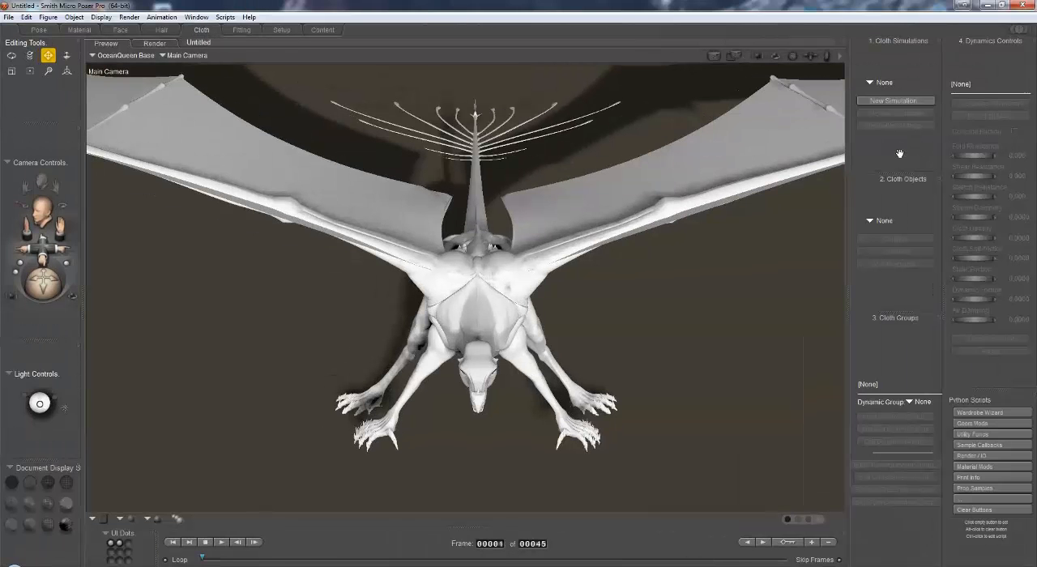
left_click(193, 60)
left_click(188, 60)
left_click(172, 57)
mouse_move(183, 89)
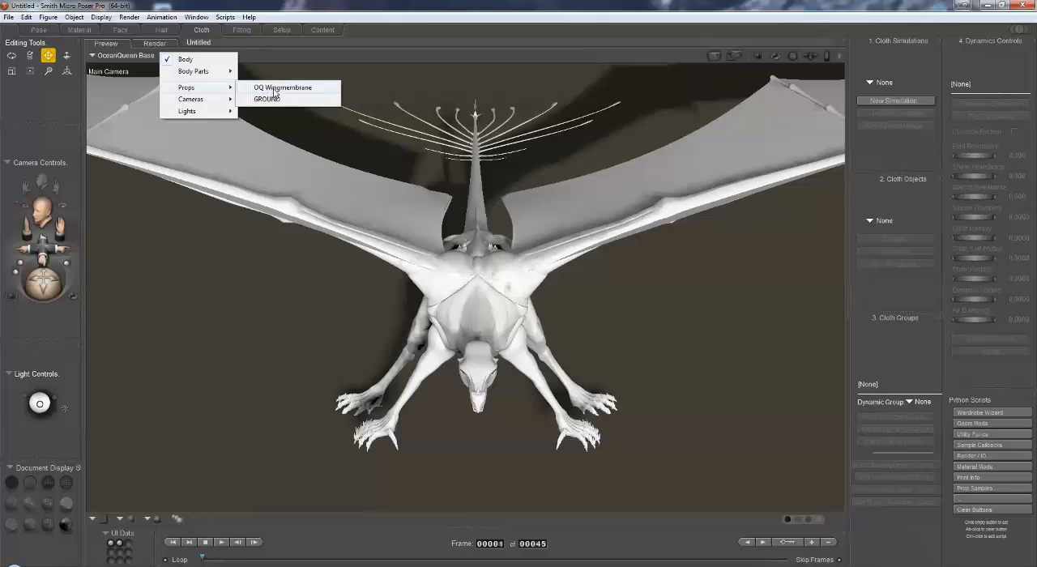
left_click(275, 90)
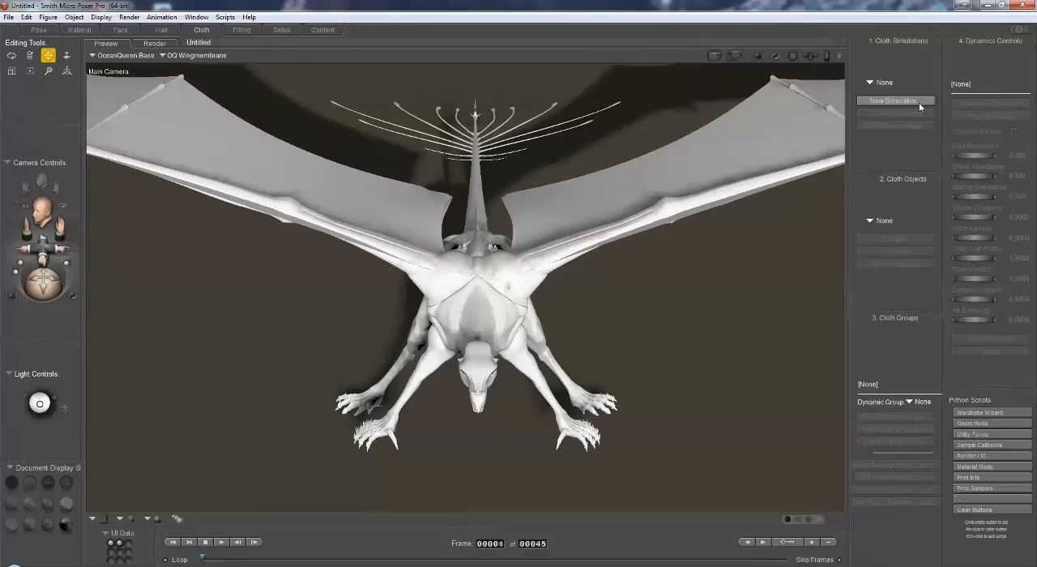
Step: Create a new cloth simulation with end frame 45 and cloth self-collision enabled
left_click(918, 103)
double_click(860, 72)
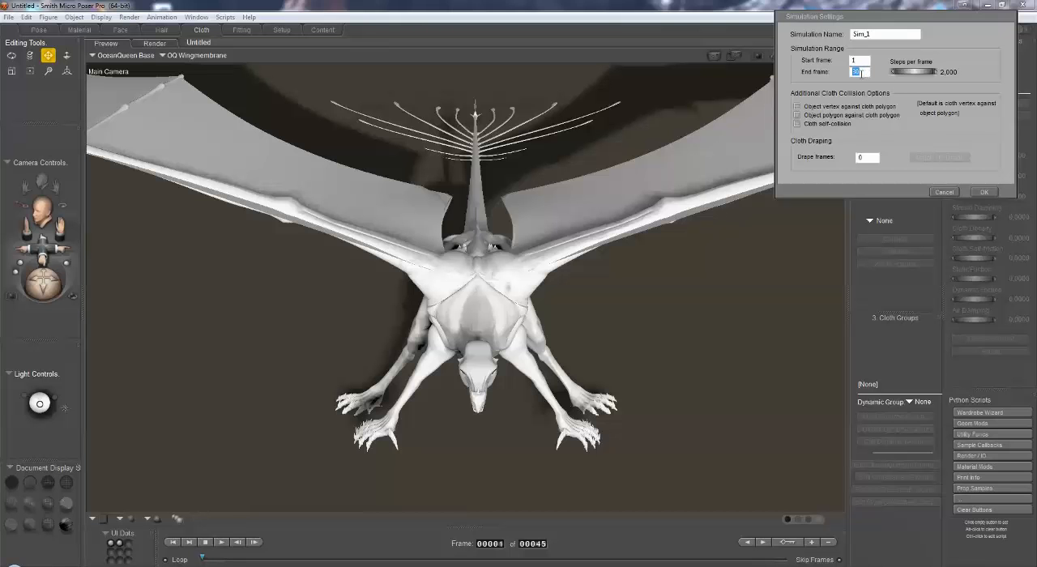
type("45")
left_click(797, 124)
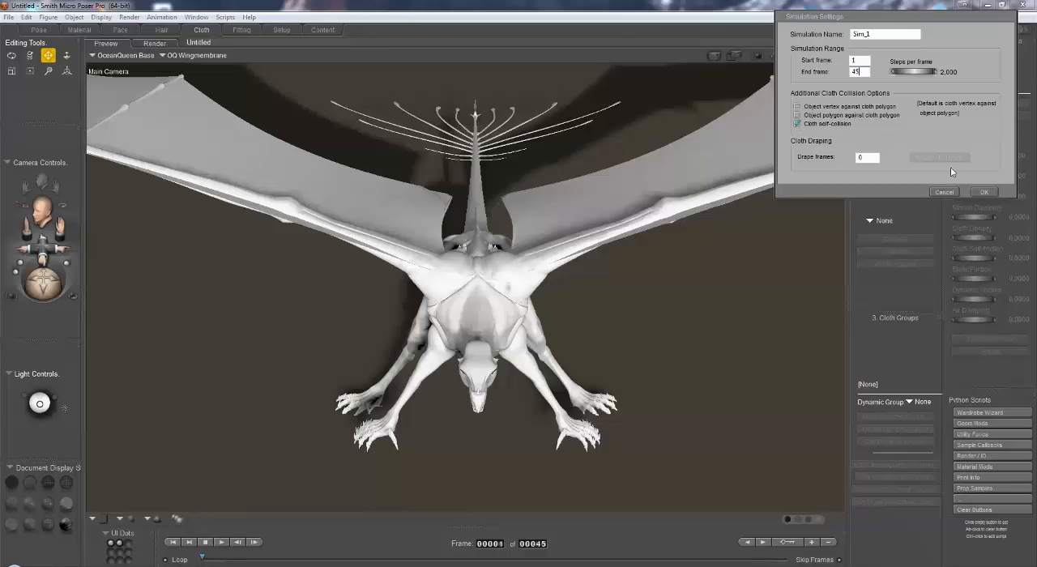
left_click(984, 192)
Step: Clothify the OQ Wingmembrane and set it to collide against the whole OceanQueen Base figure
left_click(924, 238)
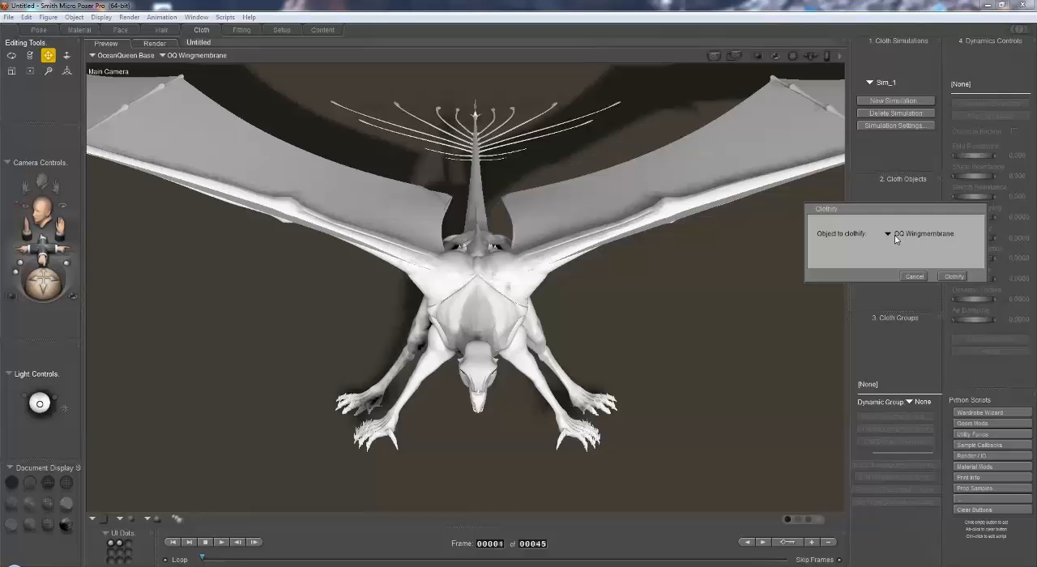
left_click(952, 277)
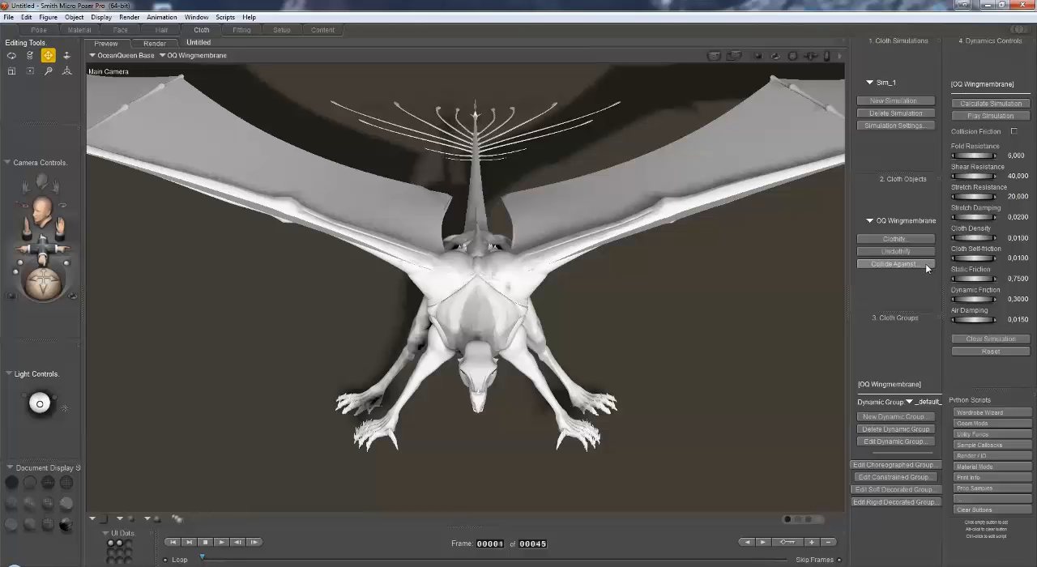
left_click(926, 265)
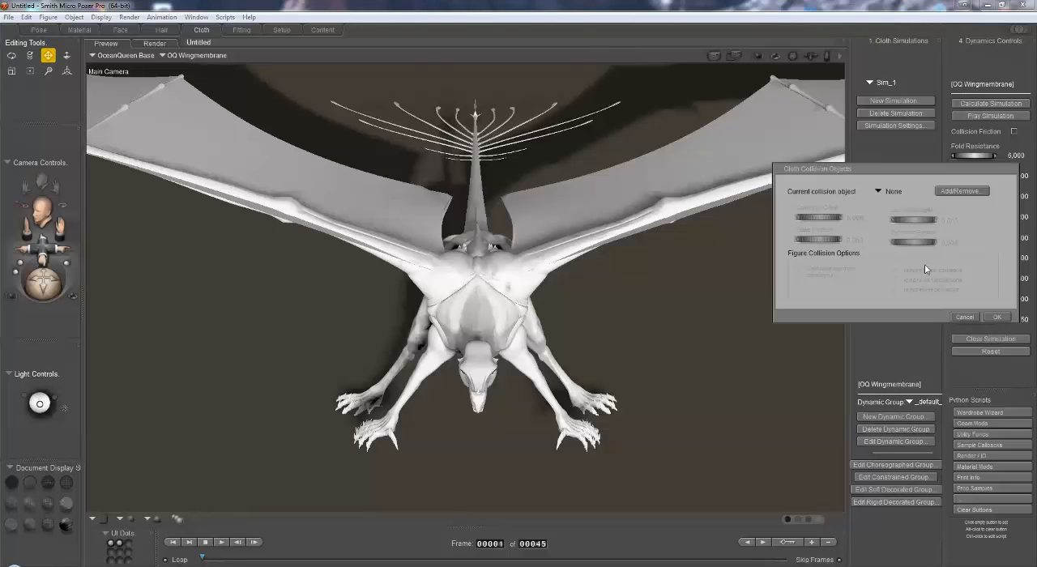
left_click(961, 192)
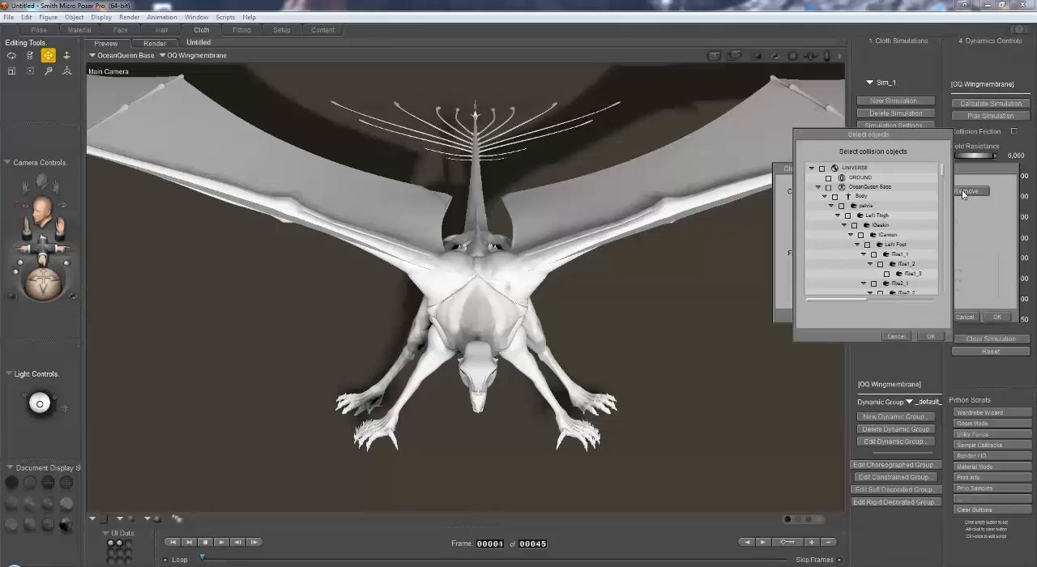
left_click(829, 188)
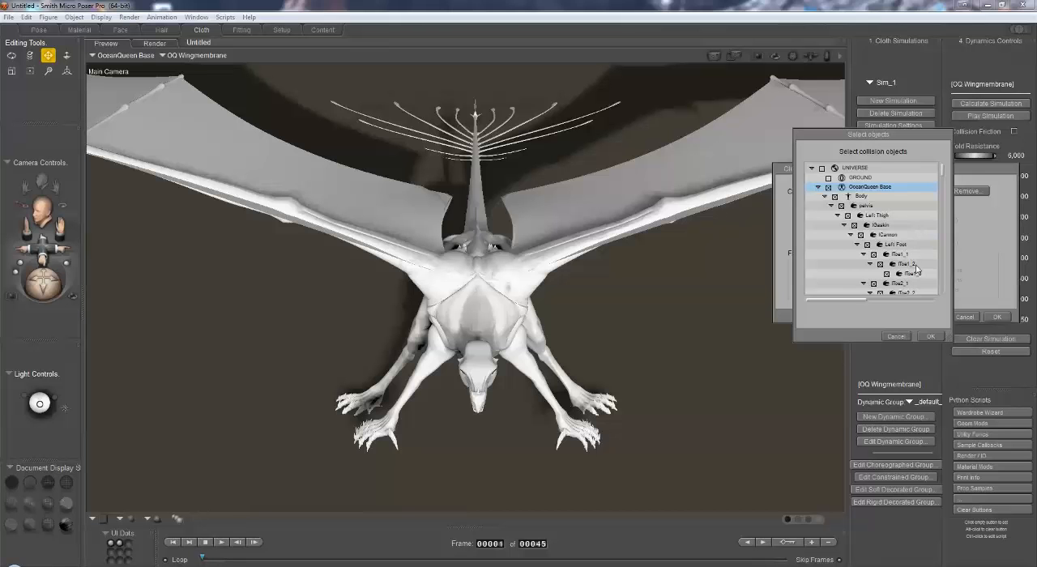
left_click(928, 336)
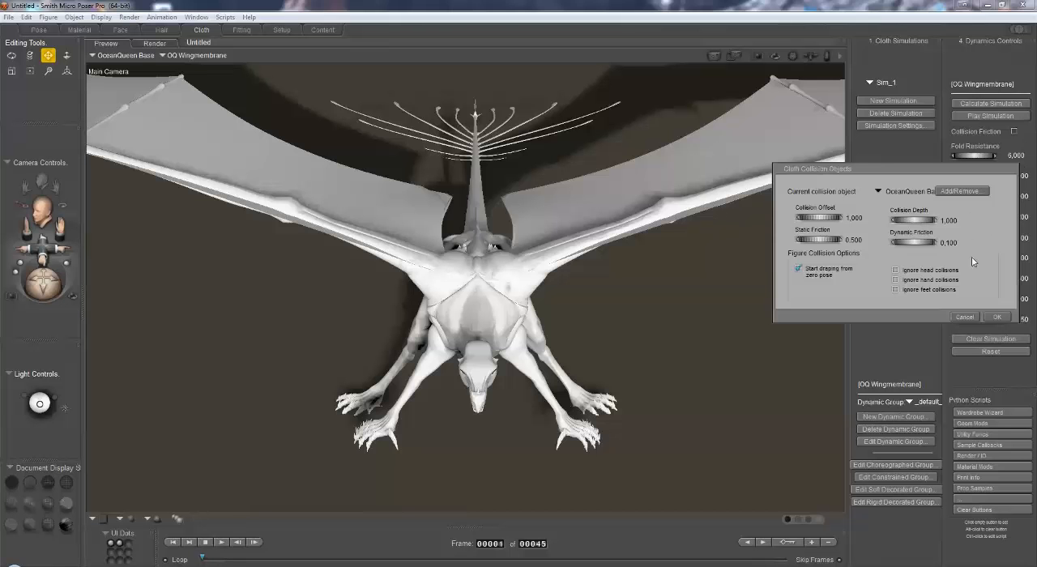
left_click(994, 316)
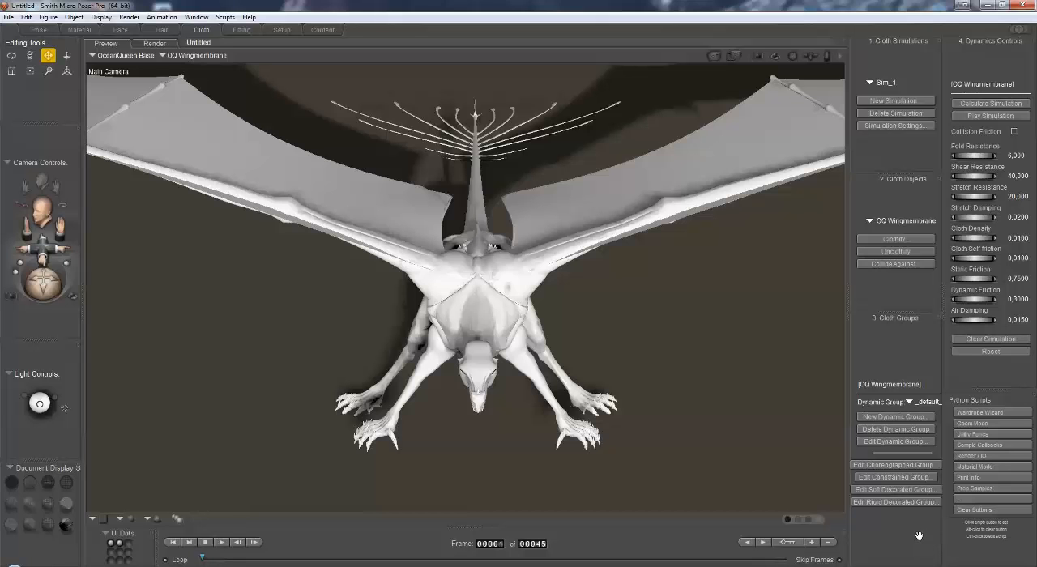
left_click_drag(49, 290, 21, 297)
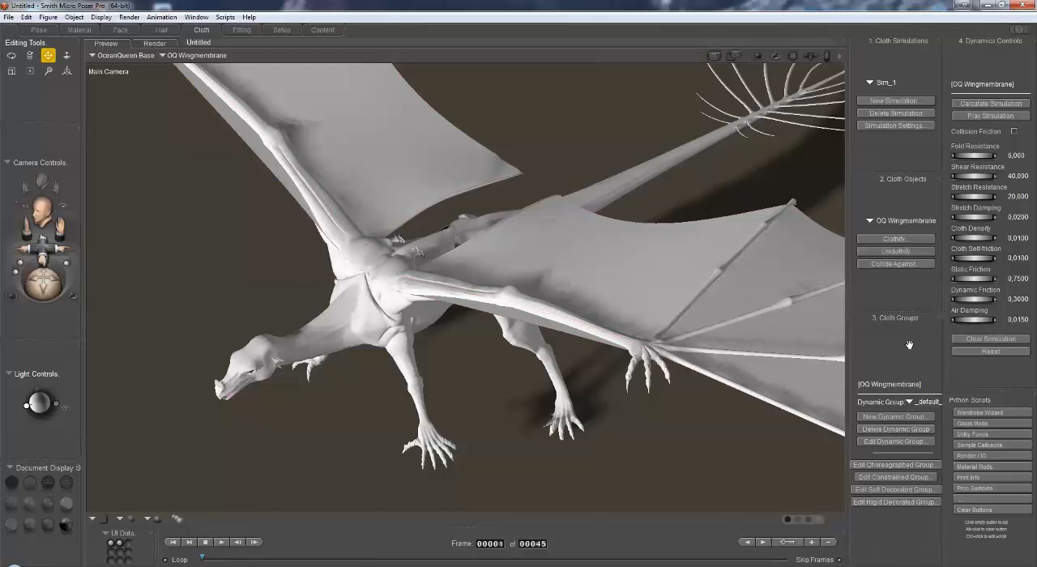
Step: Open the constrained group of the OQ Wingmembrane in the Group Editor, examine its vertices from several angles, and close the editor
left_click(916, 482)
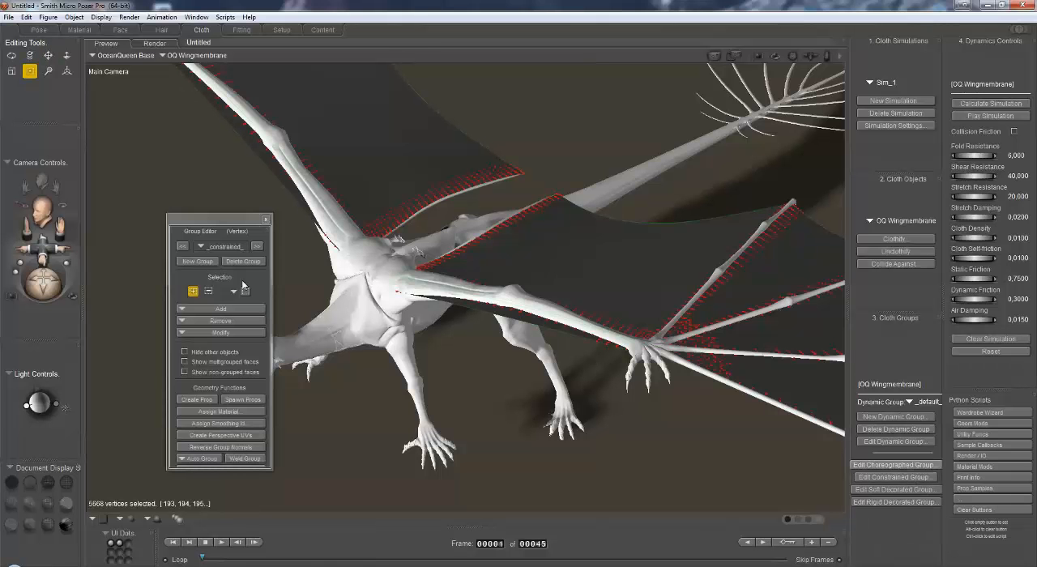
left_click_drag(222, 222, 142, 116)
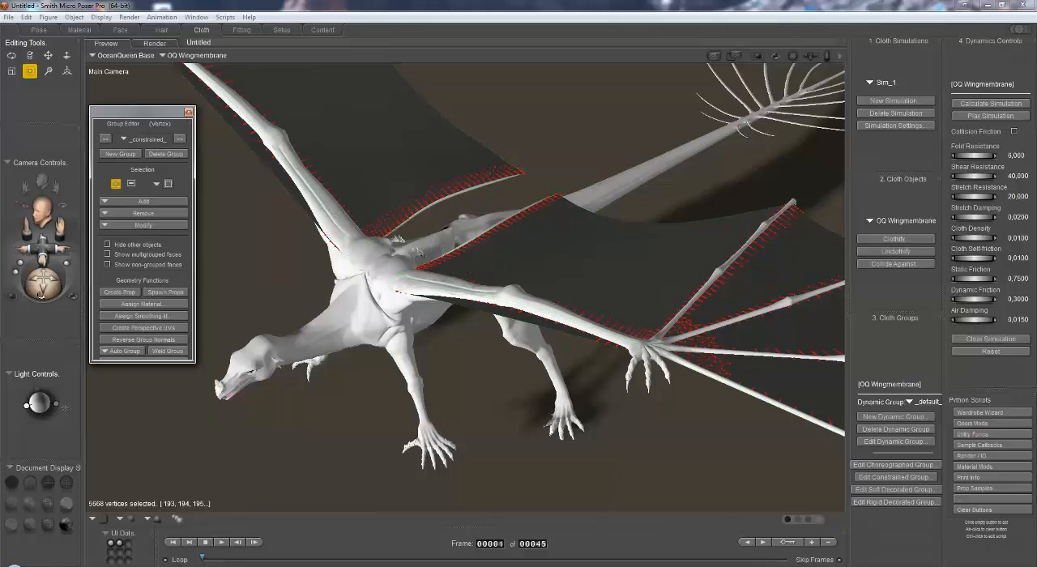
left_click_drag(46, 287, 12, 320)
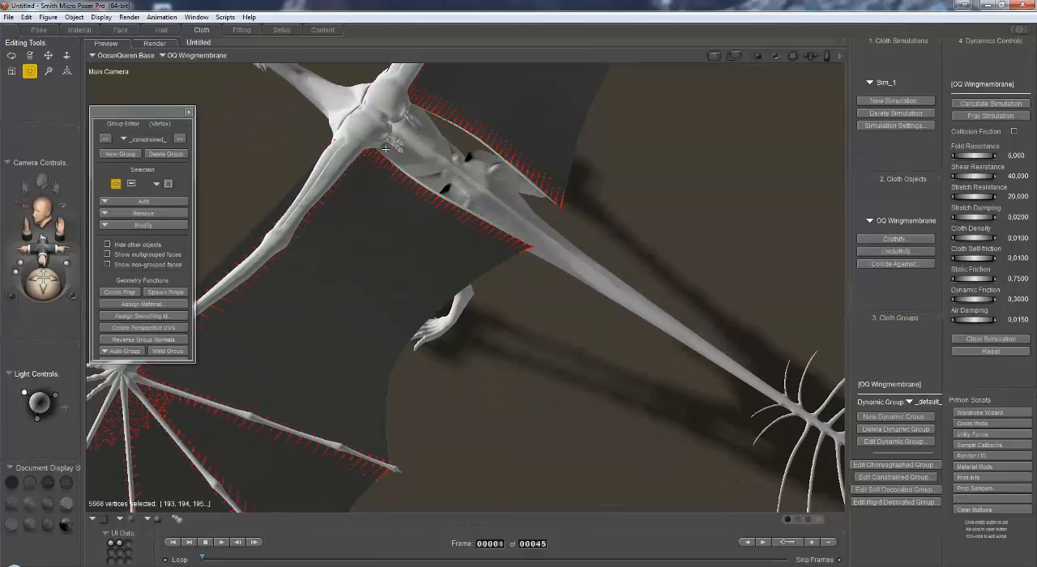
left_click_drag(46, 288, 170, 203)
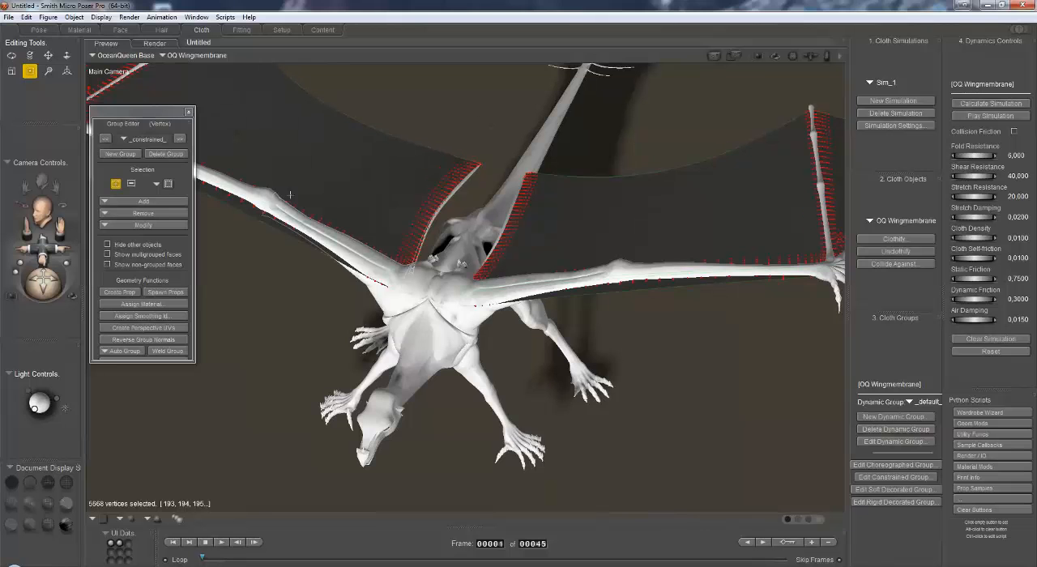
left_click(189, 113)
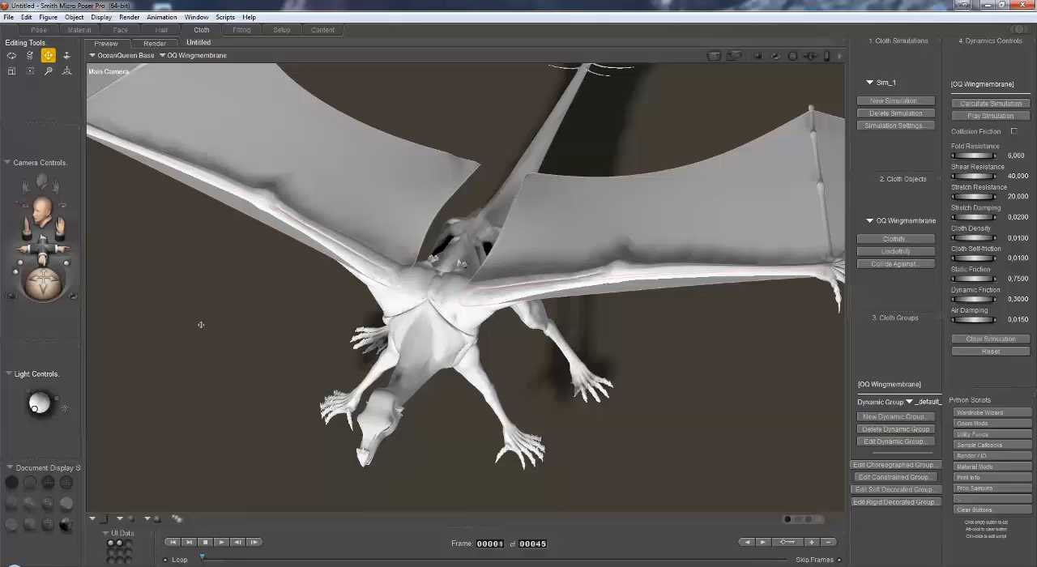
Step: Calculate the cloth simulation for the OQ Wingmembrane
mouse_move(46, 289)
left_mouse_down()
mouse_move(63, 287)
mouse_move(53, 282)
left_mouse_up()
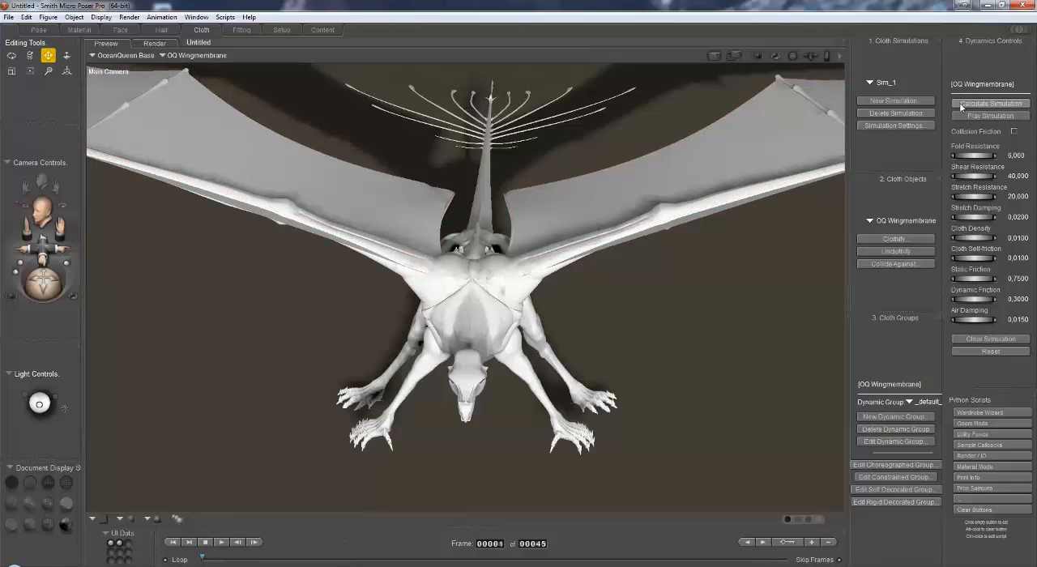
left_click(962, 105)
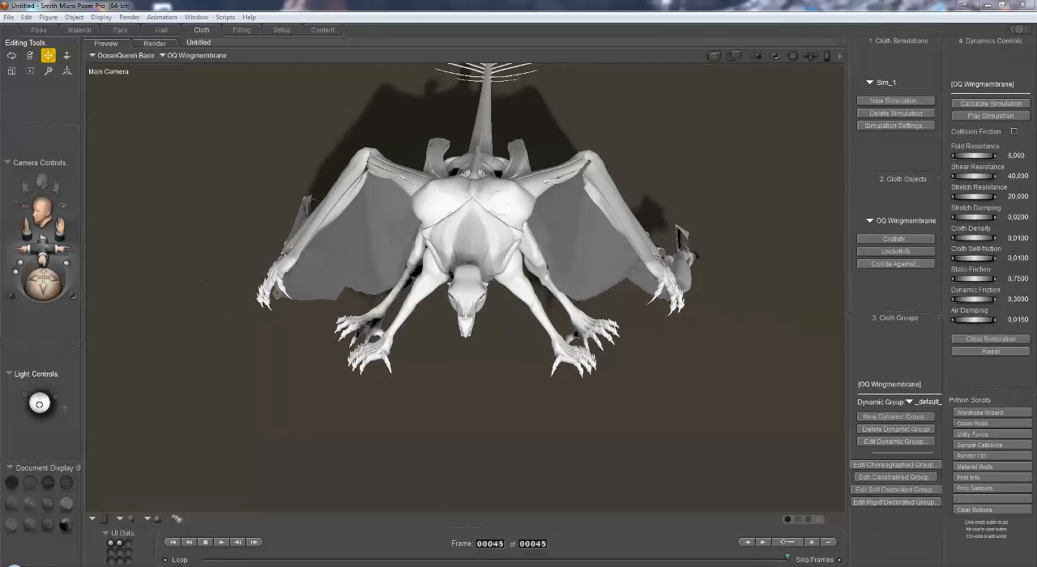
Step: In the Pose room, set up the Morphing Tool's Smooth brush for the OQ Wingmembrane with magnitude 1 and radius about 0.036
left_click(38, 31)
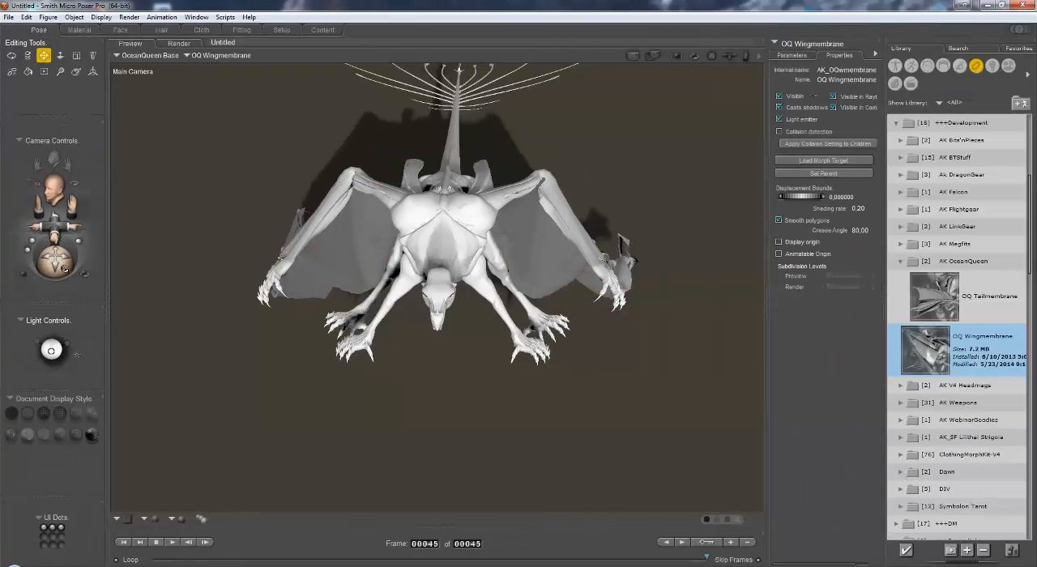
left_click_drag(61, 268, 0, 276)
left_click_drag(54, 271, 144, 380)
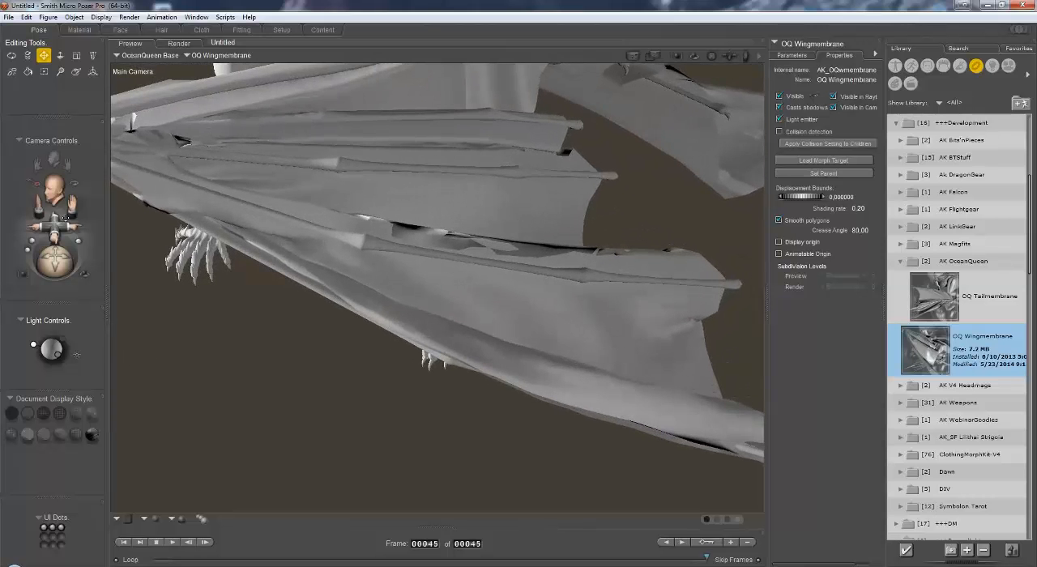
left_click_drag(71, 206, 121, 301)
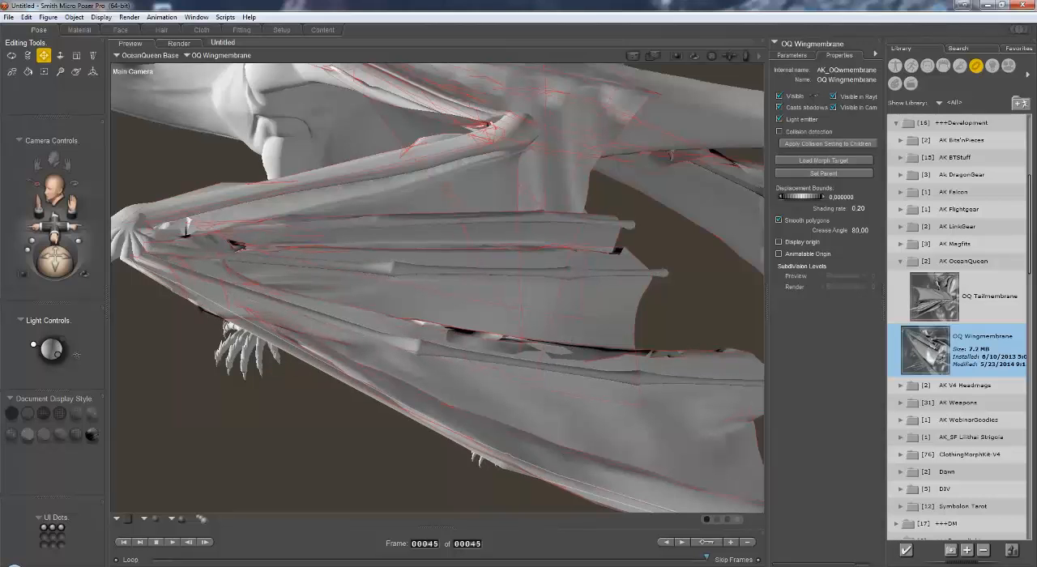
left_click(77, 73)
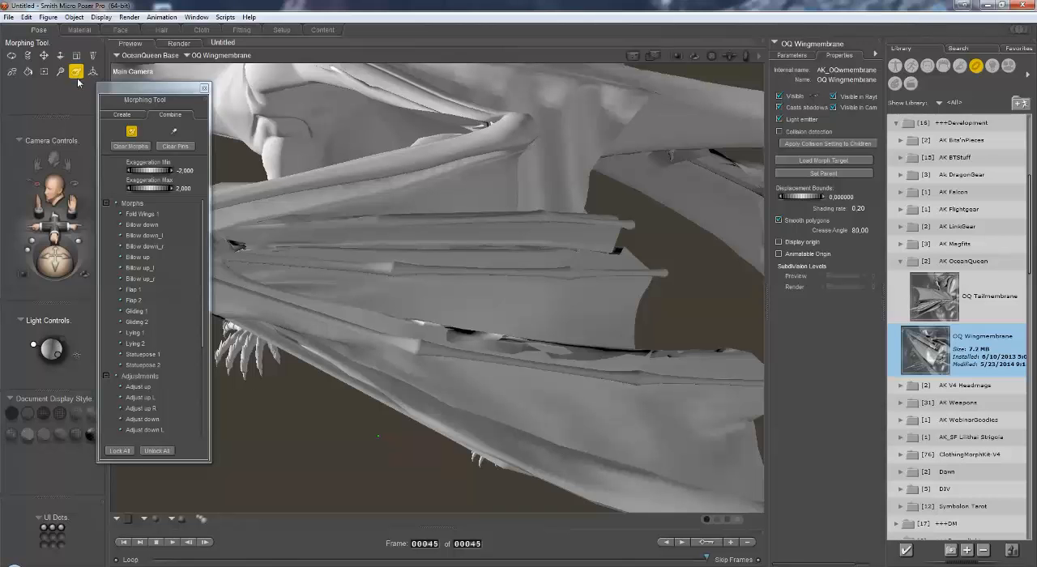
left_click(123, 115)
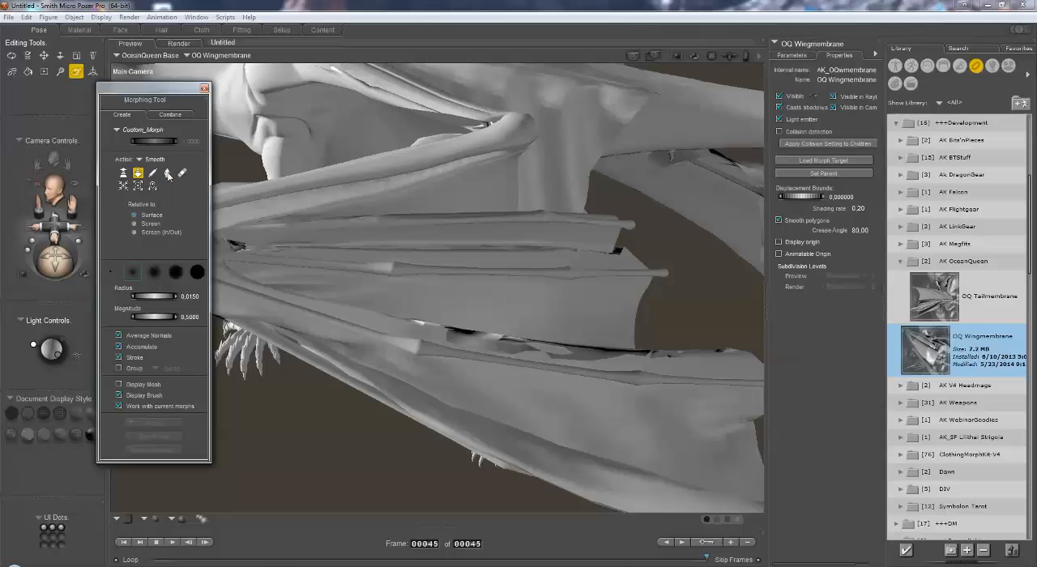
left_click(168, 173)
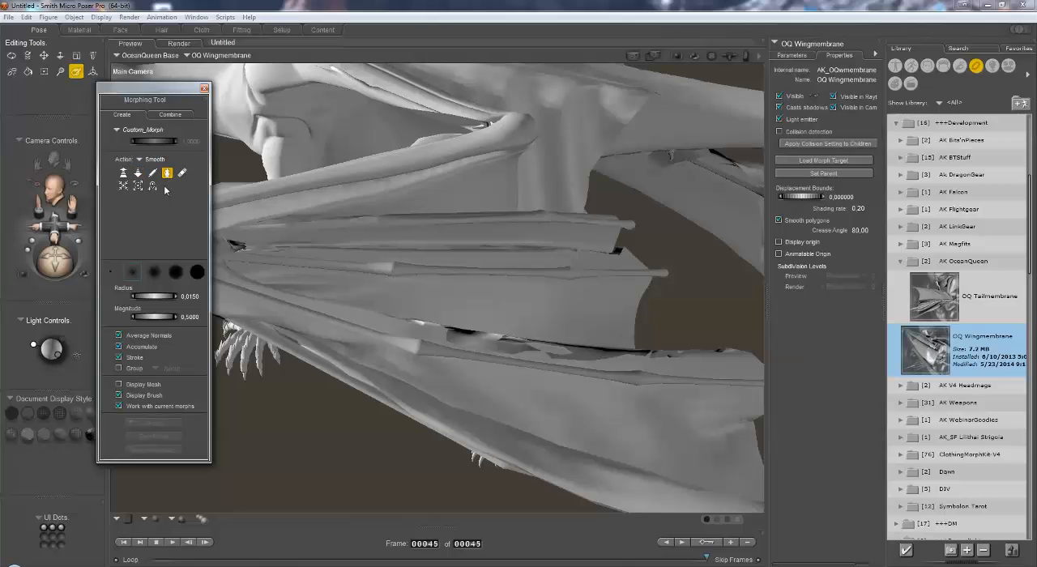
left_click(190, 317)
type("1")
key("Return")
left_click_drag(172, 298, 204, 304)
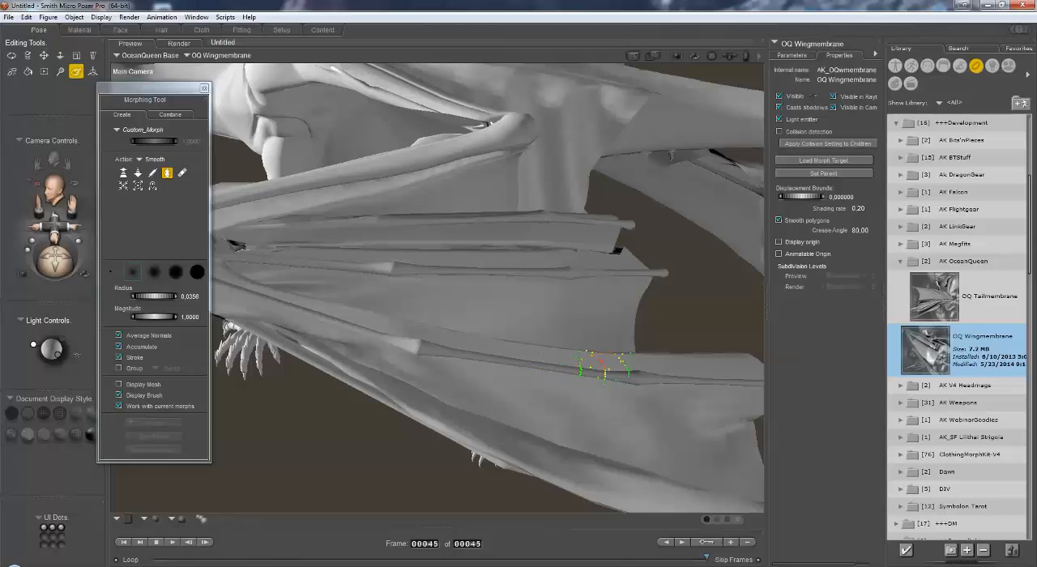
Step: Smooth the membrane where the wing bones poke through, along the folded wing fingers and near the outer wingtip
left_click_drag(578, 361, 290, 294)
mouse_move(55, 226)
left_mouse_down()
mouse_move(135, 238)
mouse_move(167, 272)
left_mouse_up()
left_click_drag(60, 268, 70, 305)
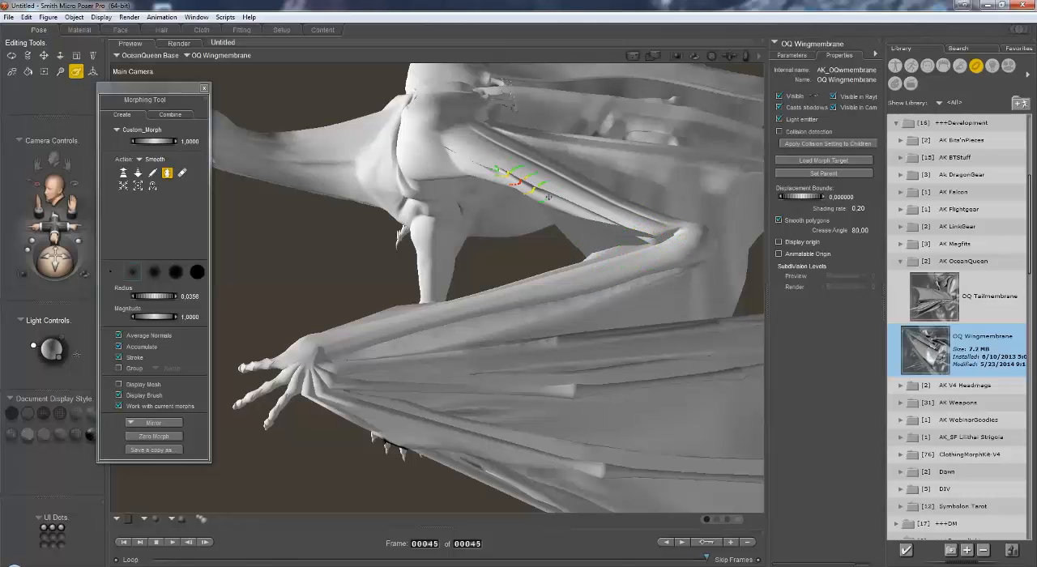
left_click_drag(57, 265, 57, 242)
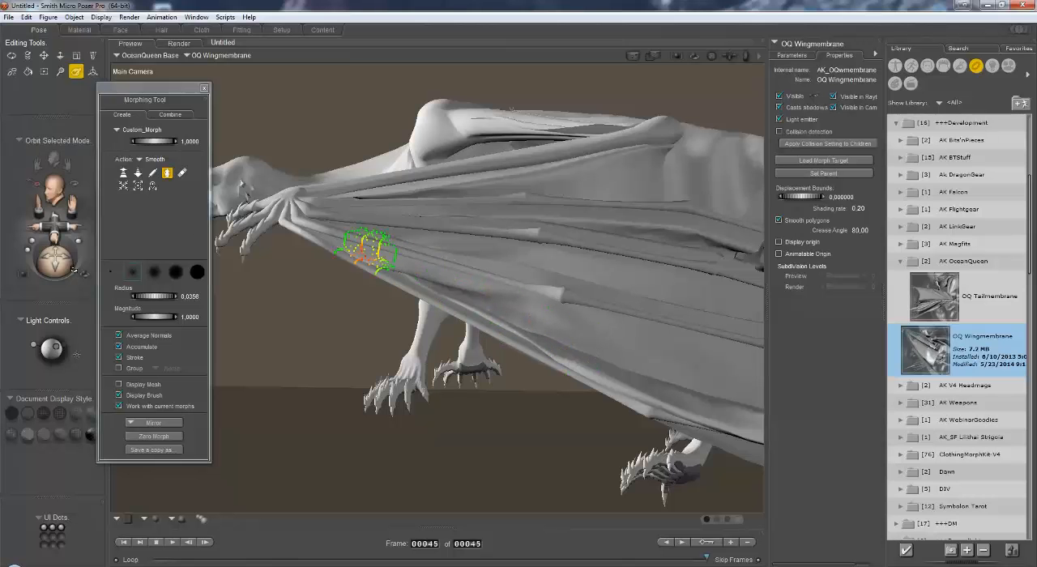
mouse_move(69, 268)
left_mouse_down()
mouse_move(37, 264)
mouse_move(39, 272)
left_mouse_up()
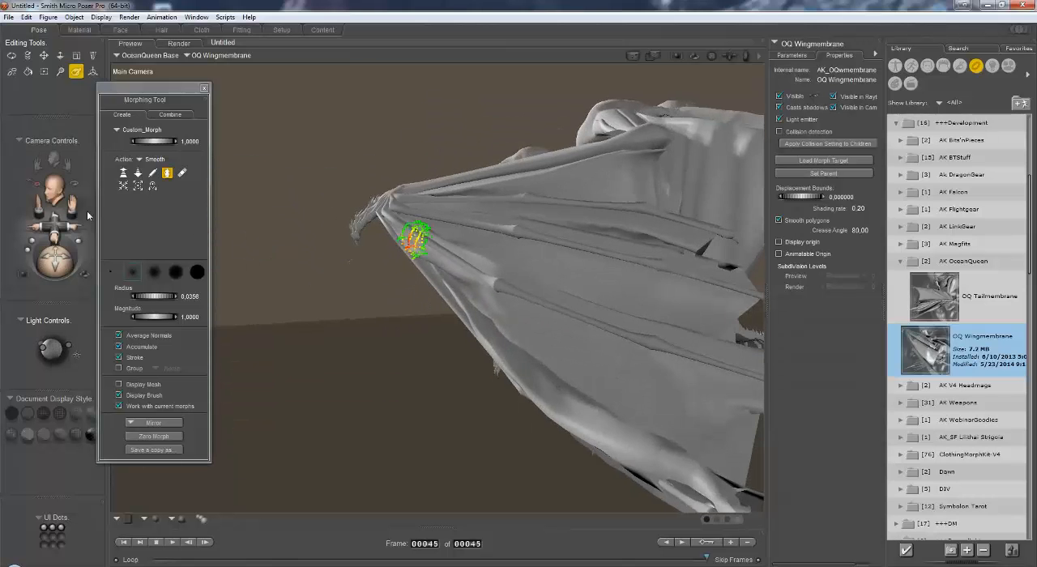
left_click_drag(73, 204, 58, 193)
mouse_move(550, 395)
left_mouse_down()
mouse_move(537, 360)
mouse_move(396, 280)
mouse_move(567, 380)
mouse_move(506, 328)
mouse_move(474, 316)
mouse_move(580, 379)
mouse_move(547, 371)
mouse_move(563, 383)
mouse_move(533, 360)
mouse_move(607, 389)
left_mouse_up()
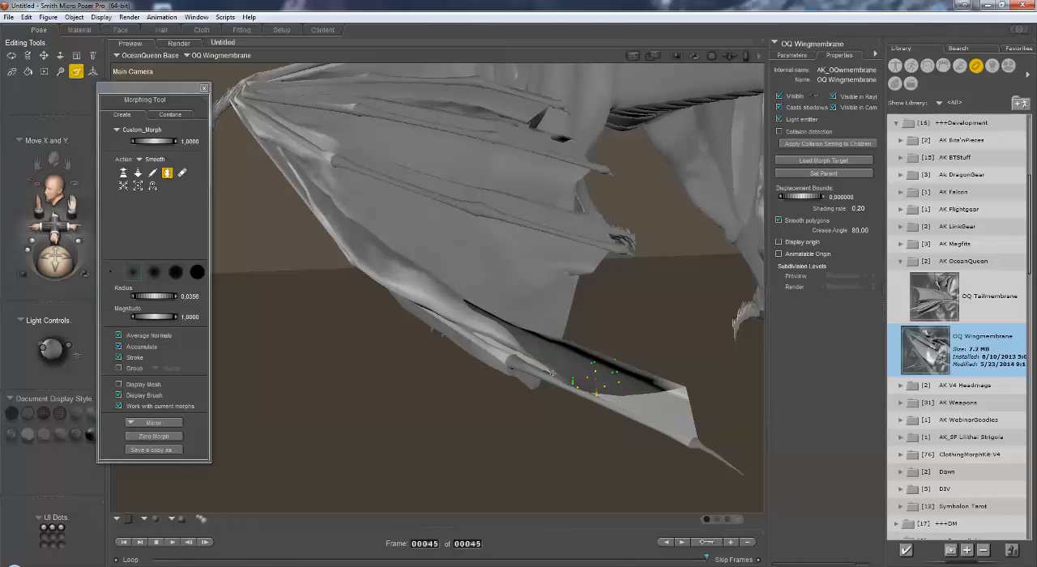
mouse_move(444, 304)
left_mouse_down()
mouse_move(514, 347)
mouse_move(466, 310)
mouse_move(507, 336)
mouse_move(433, 301)
mouse_move(476, 320)
left_mouse_up()
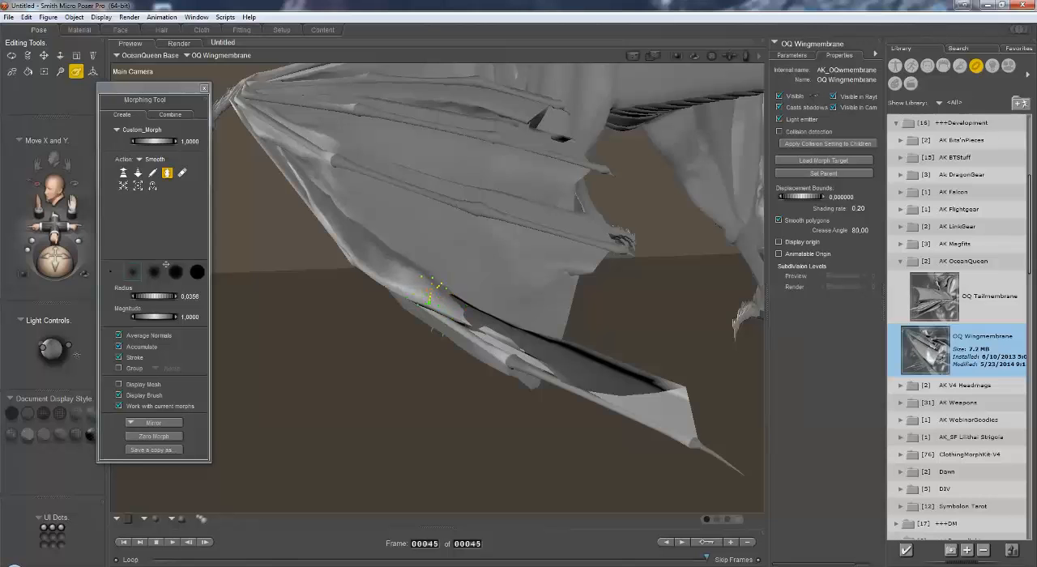
Step: Pull the membrane along the outermost wing finger with a brush radius of about 0.054, and smooth the pulled area
mouse_move(58, 261)
left_mouse_down()
mouse_move(49, 281)
mouse_move(34, 279)
mouse_move(68, 265)
left_mouse_up()
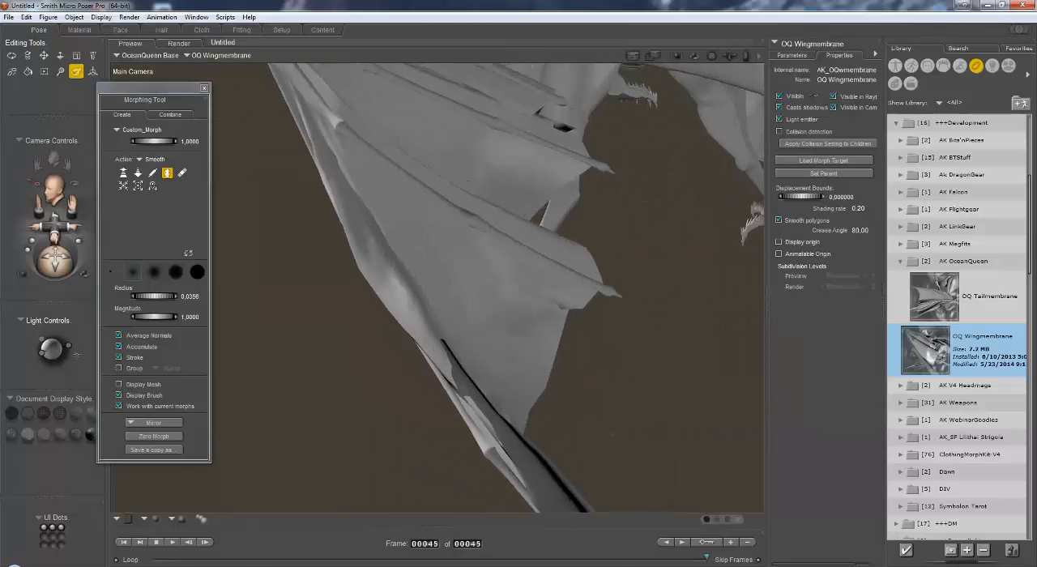
left_click(138, 174)
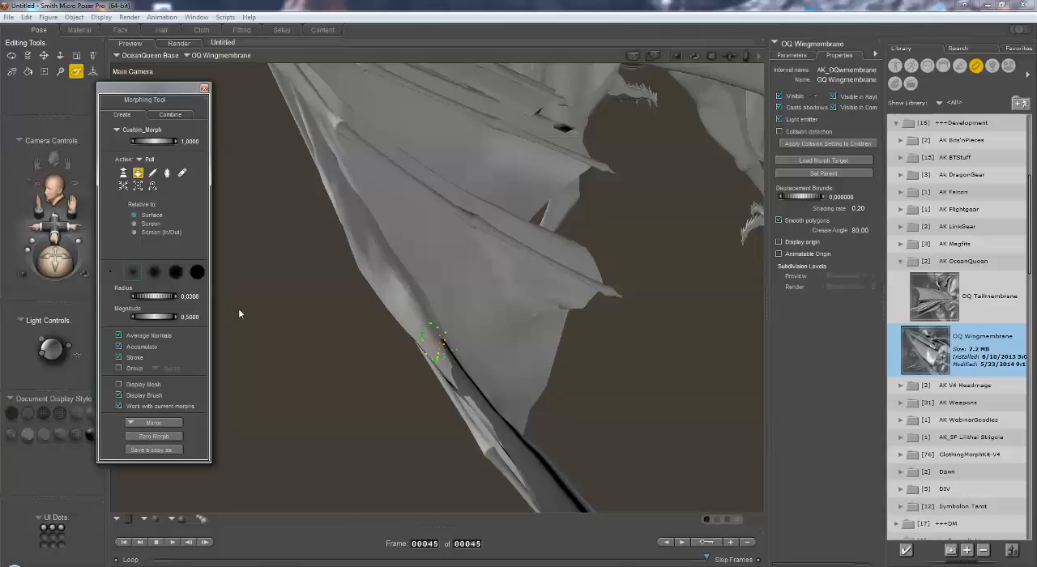
mouse_move(458, 377)
left_mouse_down()
mouse_move(507, 442)
mouse_move(446, 357)
mouse_move(545, 476)
mouse_move(433, 320)
mouse_move(448, 365)
mouse_move(516, 456)
mouse_move(444, 363)
mouse_move(517, 453)
mouse_move(496, 419)
left_mouse_up()
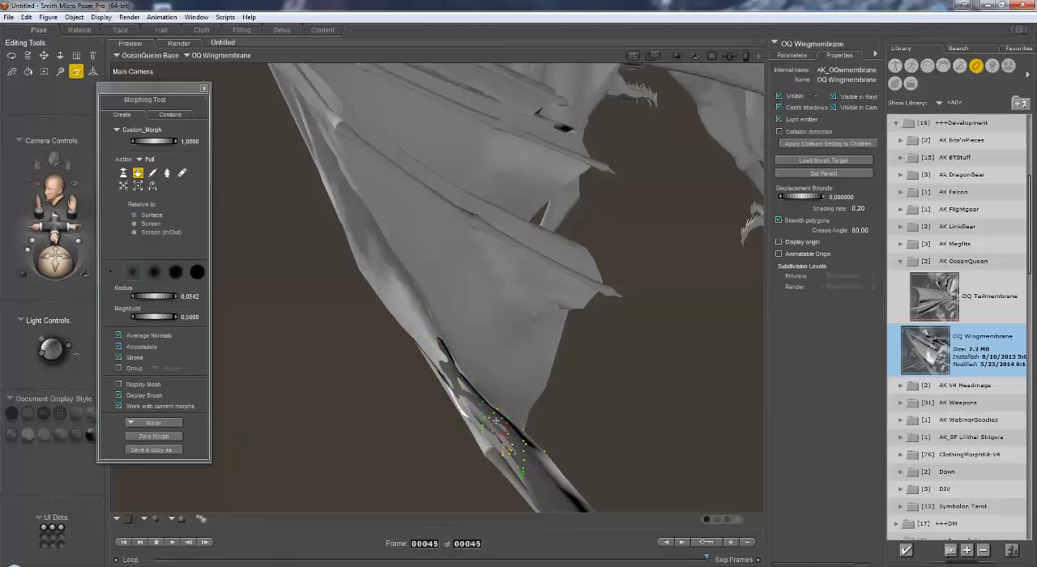
left_click(167, 174)
mouse_move(451, 360)
left_mouse_down()
mouse_move(455, 385)
mouse_move(434, 341)
mouse_move(559, 478)
mouse_move(496, 433)
left_mouse_up()
mouse_move(471, 399)
left_mouse_down()
mouse_move(428, 340)
mouse_move(510, 426)
left_mouse_up()
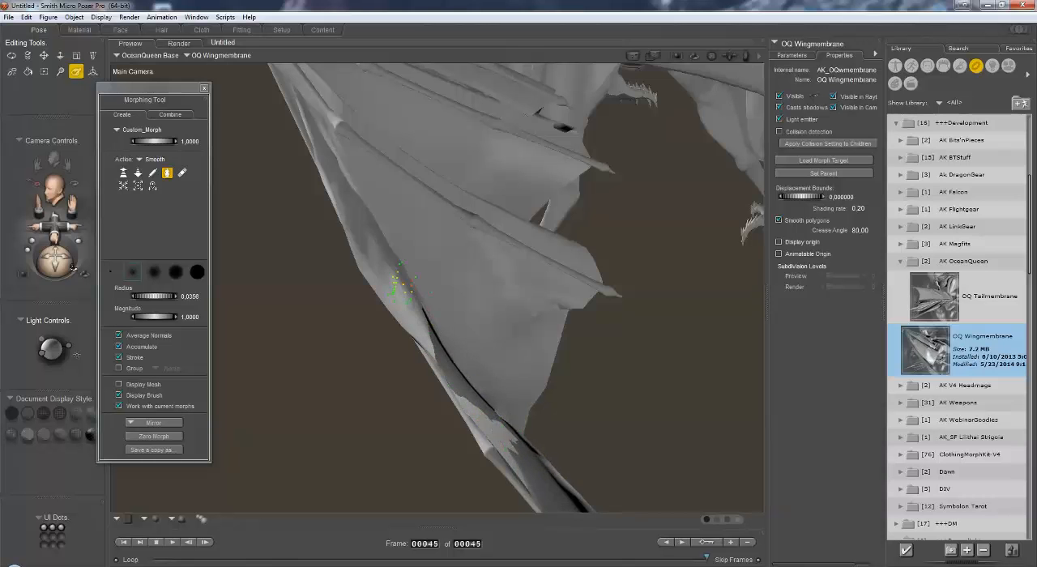
Step: Examine the folded wings and membrane from the back, side and front, and close the Morphing Tool
mouse_move(53, 258)
left_mouse_down()
mouse_move(63, 261)
mouse_move(47, 261)
left_mouse_up()
left_click_drag(73, 203, 71, 217)
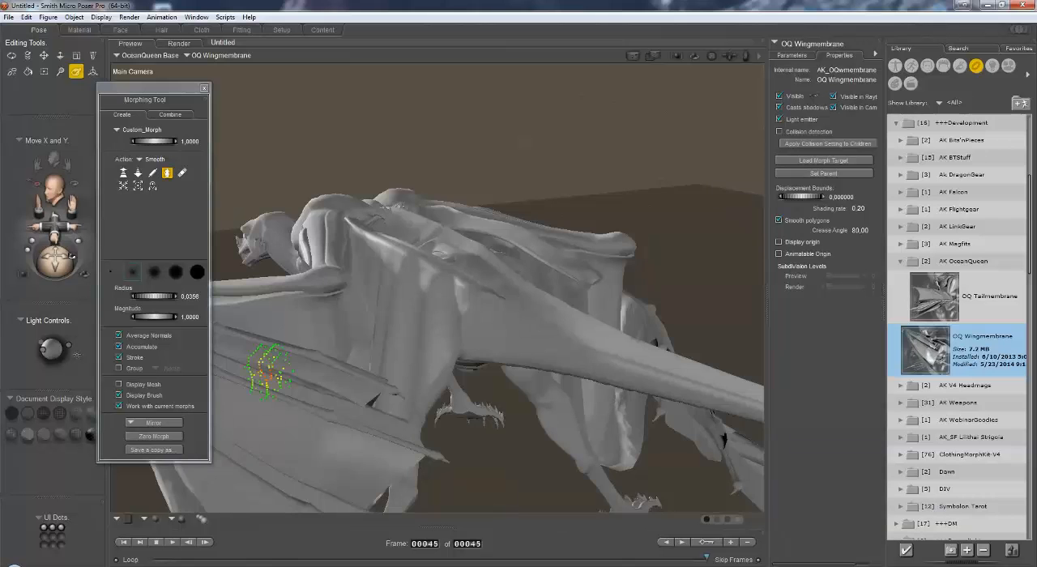
left_click_drag(53, 259, 68, 276)
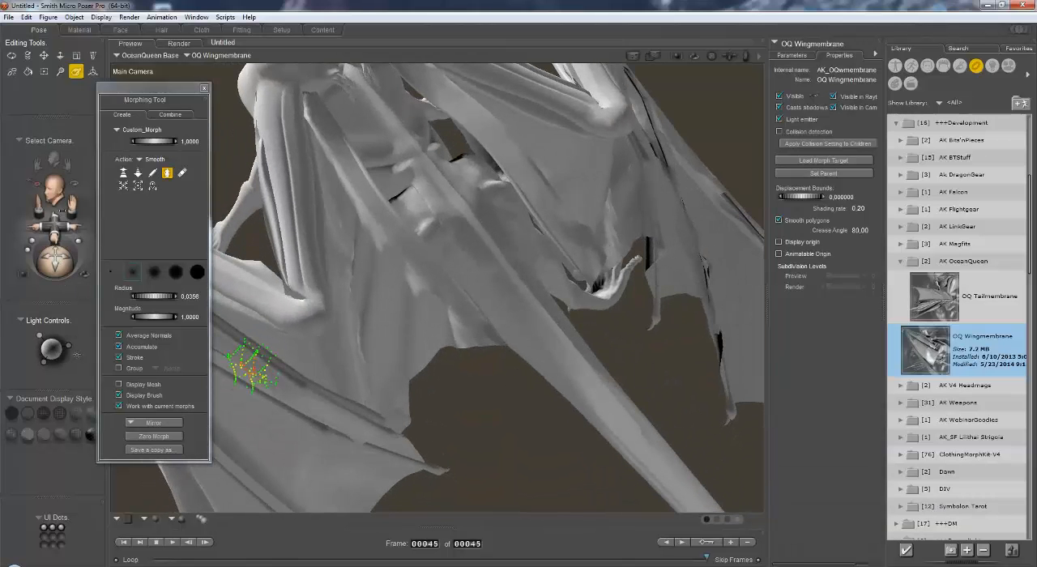
left_click_drag(72, 202, 80, 213)
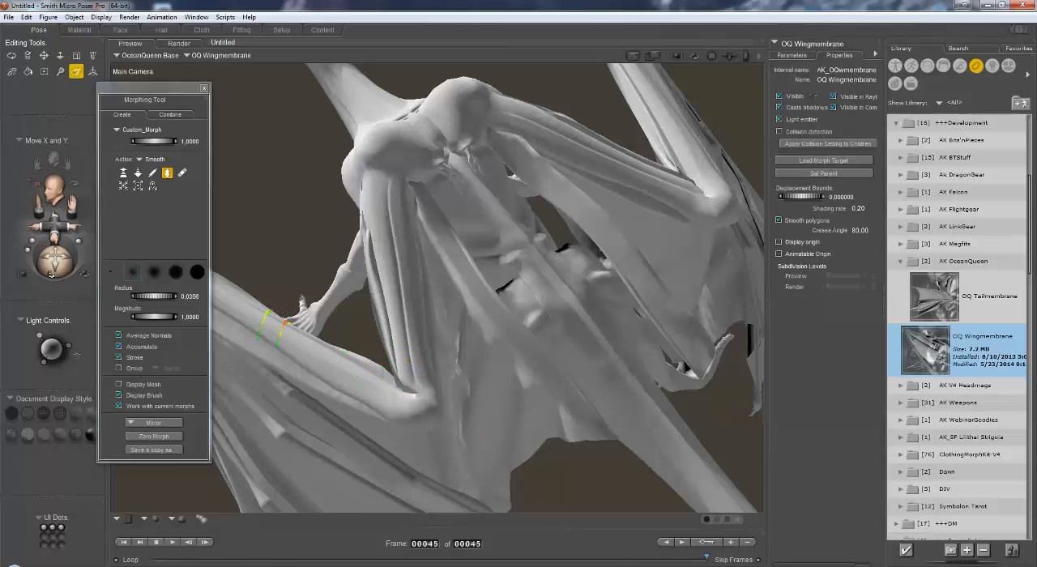
left_click_drag(51, 272, 67, 245)
mouse_move(72, 207)
left_mouse_down()
mouse_move(85, 204)
mouse_move(88, 218)
left_mouse_up()
left_click_drag(68, 260, 76, 241)
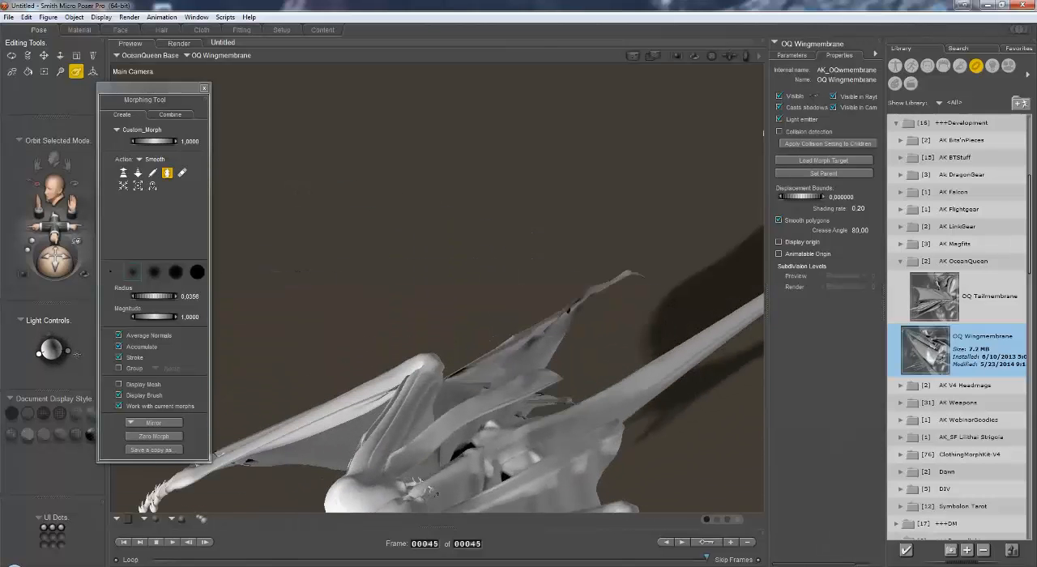
left_click_drag(73, 205, 87, 41)
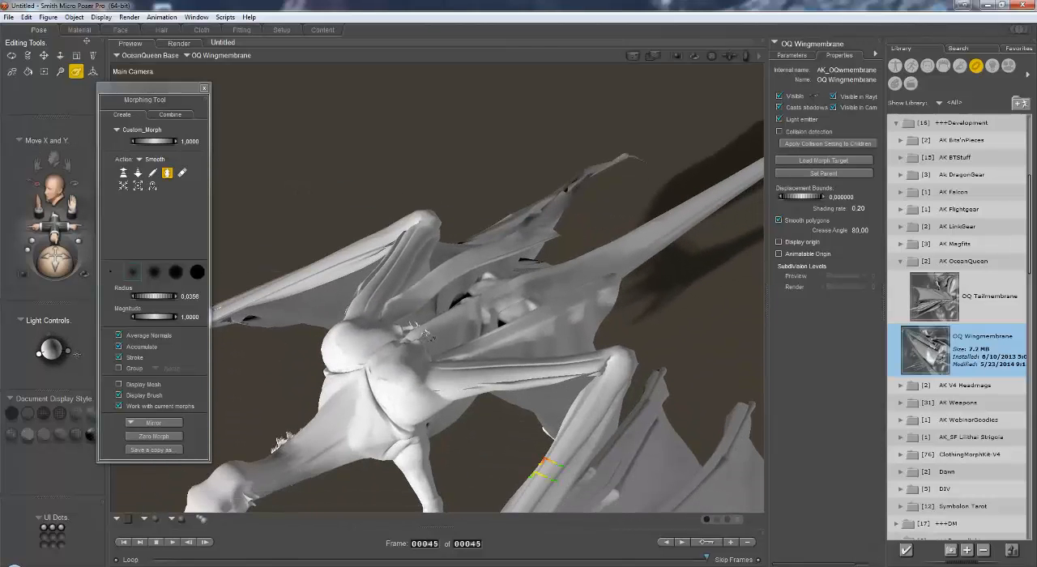
left_click_drag(57, 227, 25, 180)
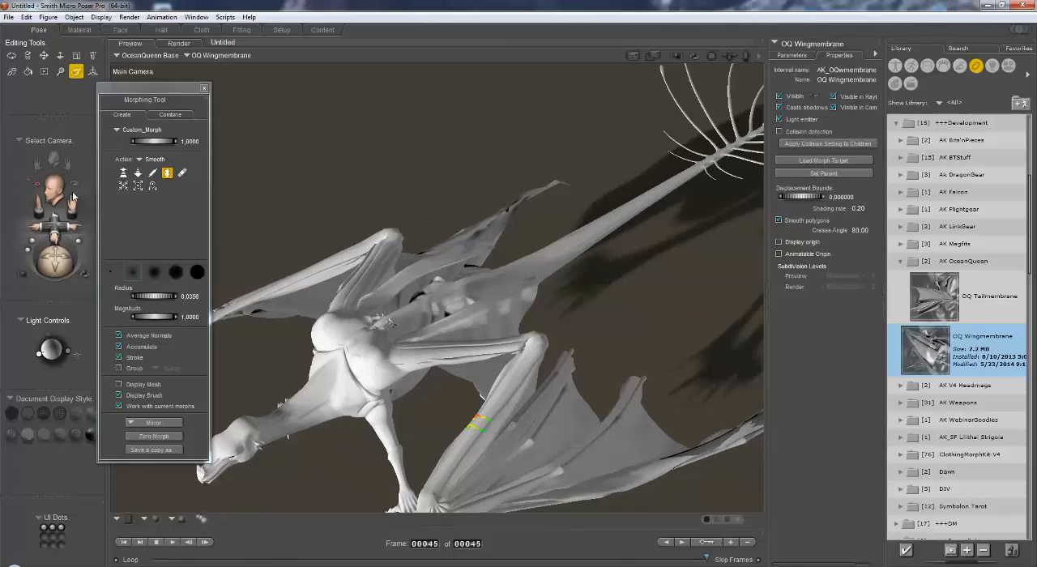
left_click_drag(73, 203, 72, 61)
mouse_move(47, 259)
left_mouse_down()
mouse_move(77, 270)
mouse_move(45, 254)
left_mouse_up()
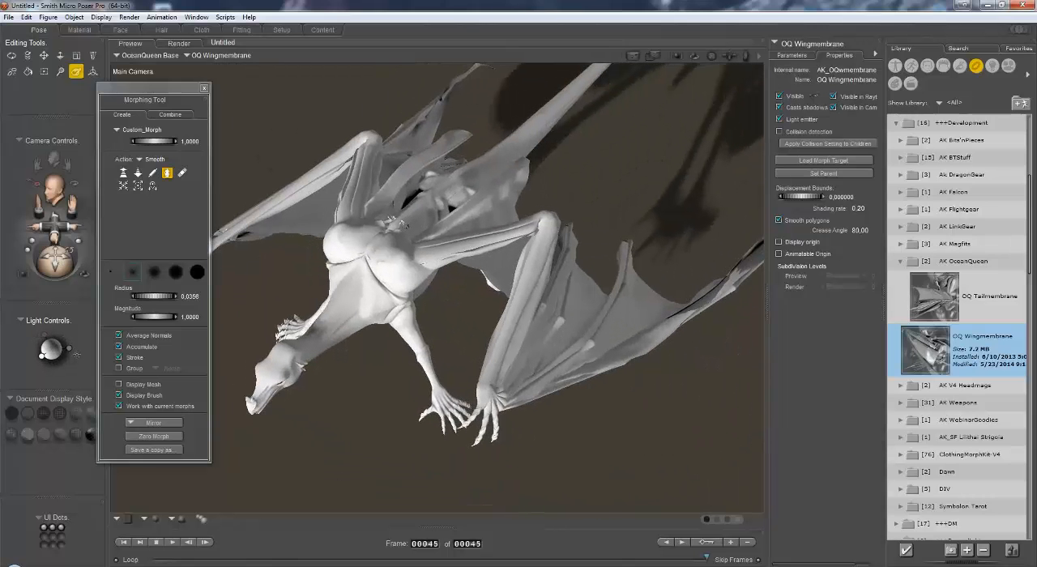
left_click(205, 89)
Step: View the dragon from the front and return the animation to frame 1
mouse_move(53, 215)
left_mouse_down()
mouse_move(47, 225)
mouse_move(52, 218)
left_mouse_up()
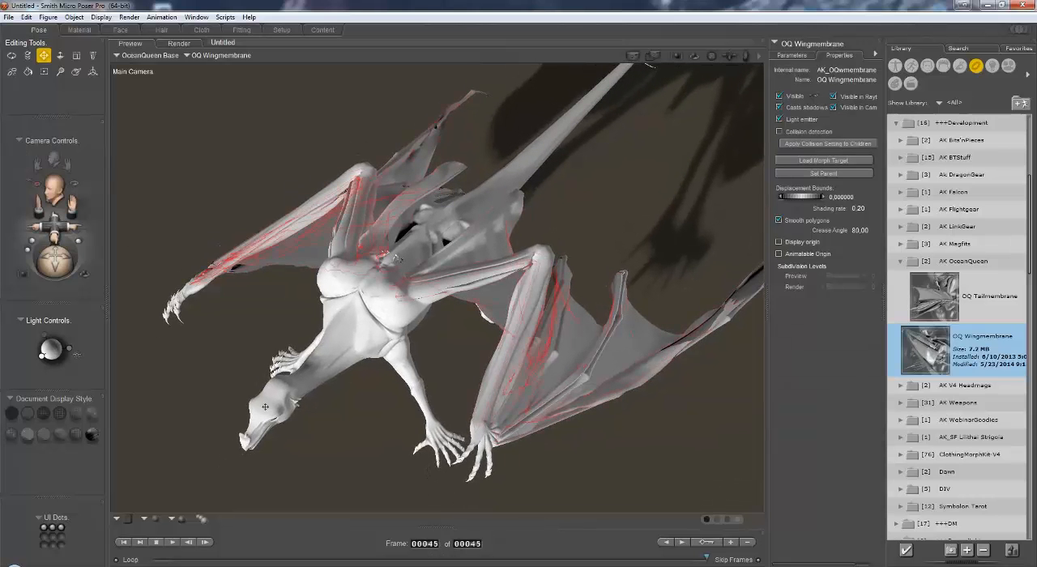
left_click_drag(75, 206, 70, 202)
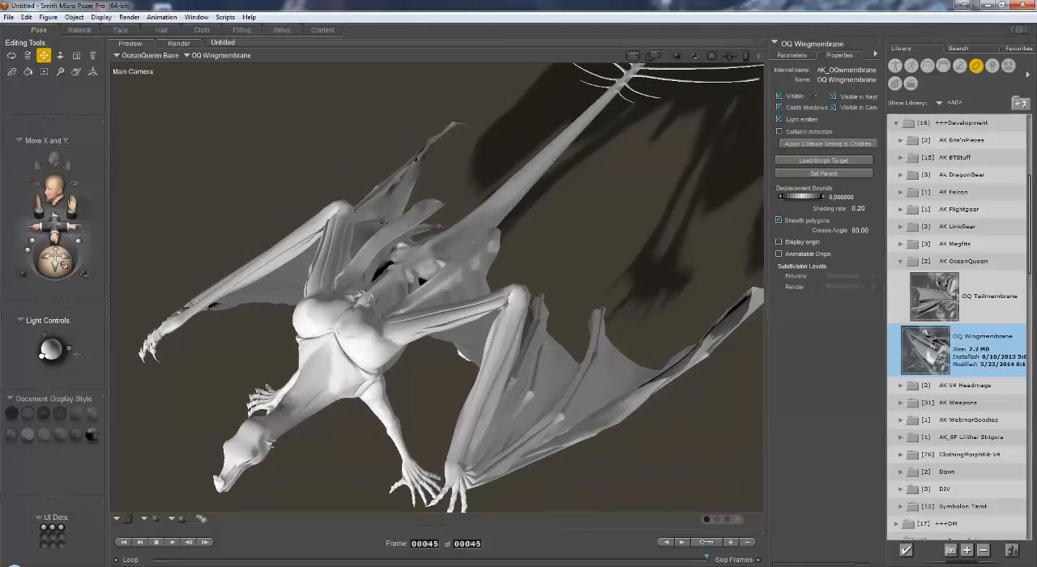
left_click_drag(62, 259, 75, 259)
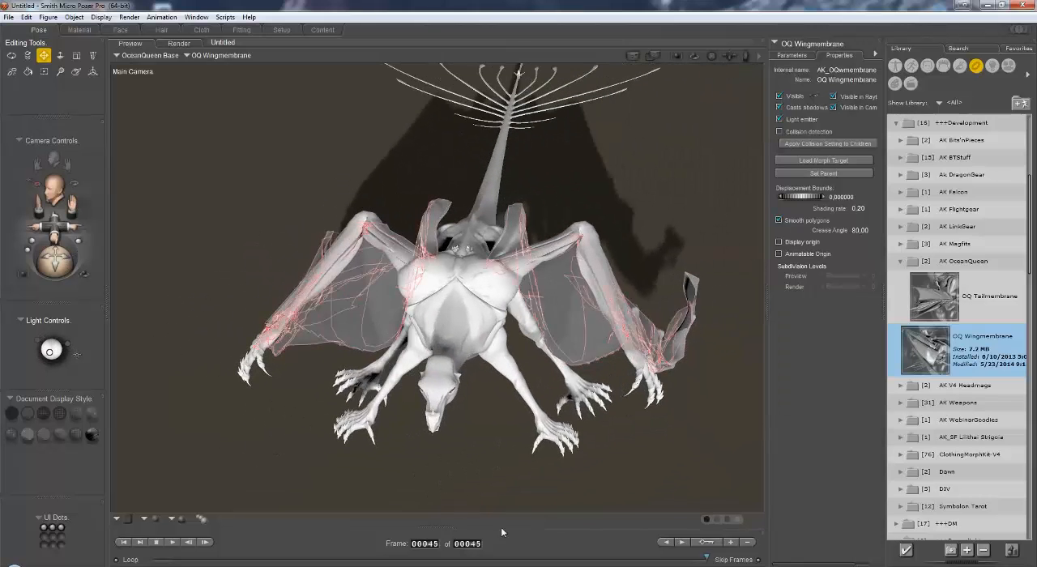
left_click(433, 545)
type("1")
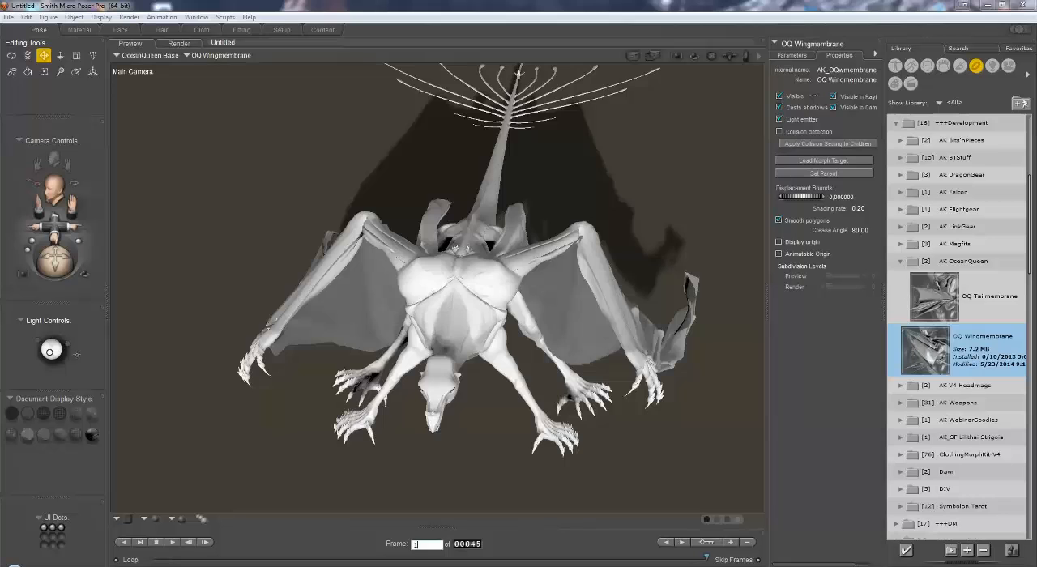
key("Return")
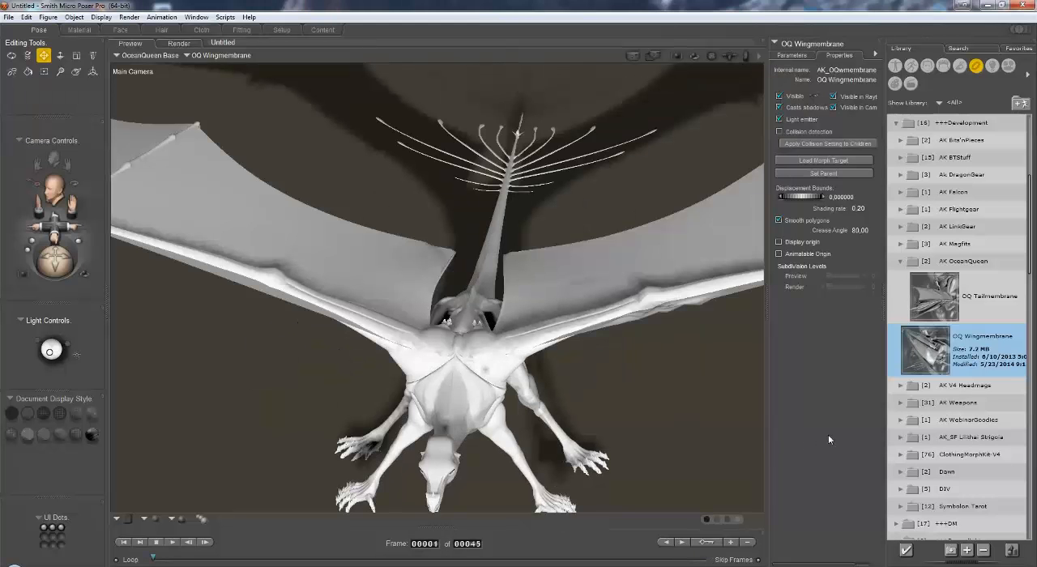
Step: Select the OceanQueen Base body and load the OQ Tailmembrane prop from the AK OceanQueen folder
left_click(210, 60)
left_click(221, 66)
left_click(936, 305)
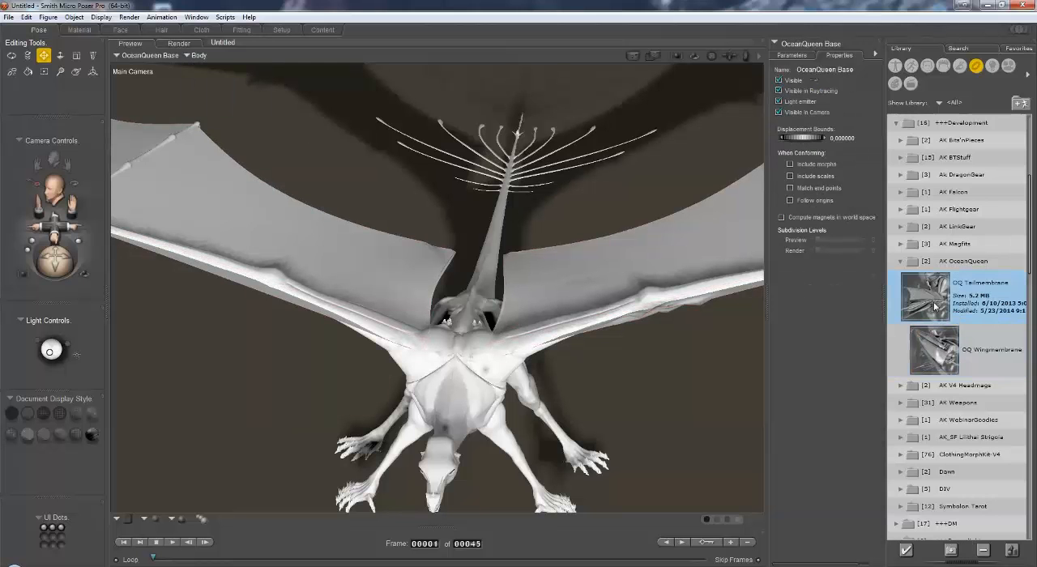
double_click(936, 306)
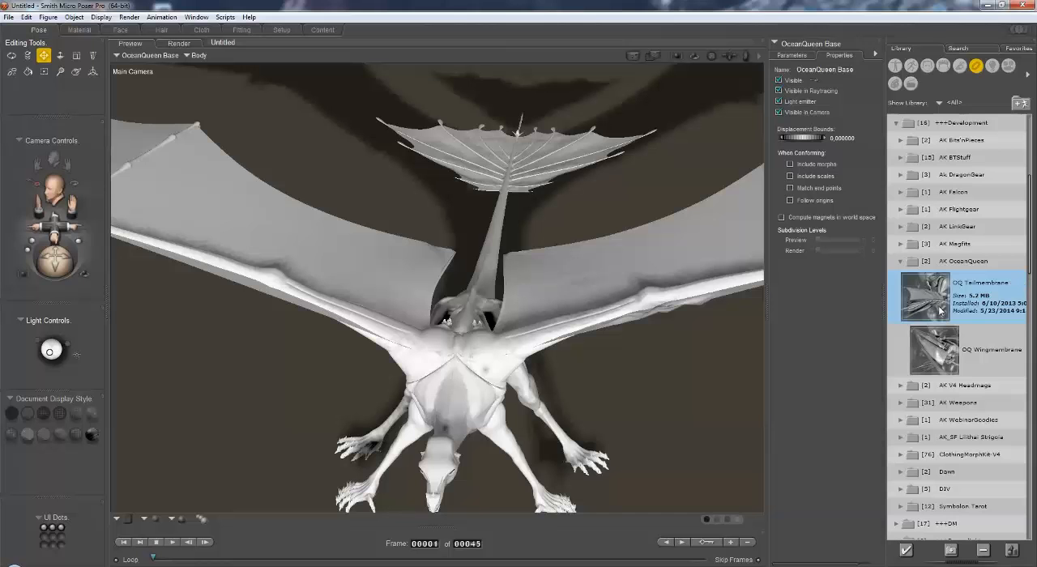
Step: Create a second cloth simulation and change its end frame
left_click(202, 30)
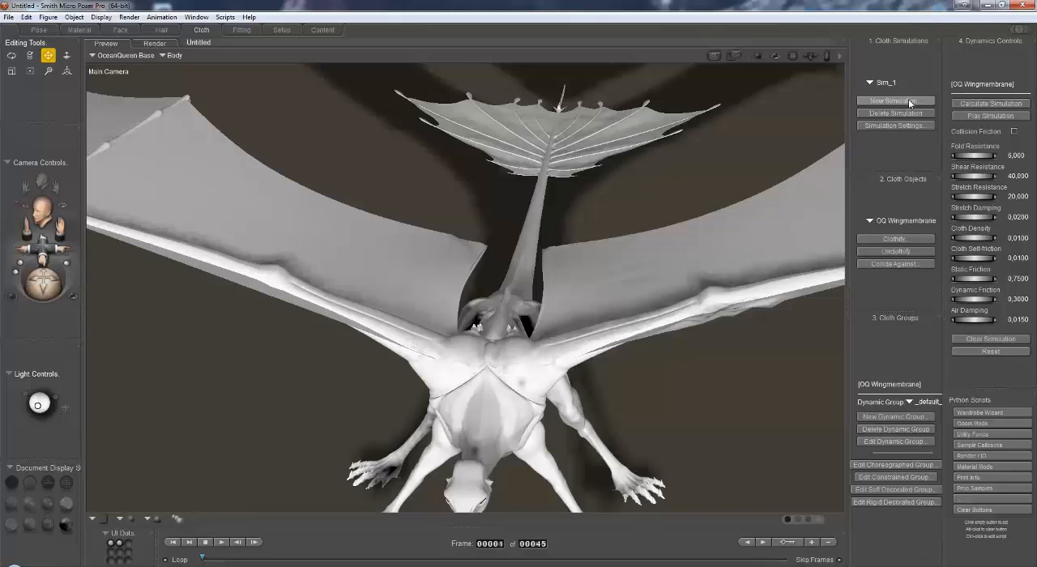
left_click(903, 102)
double_click(863, 71)
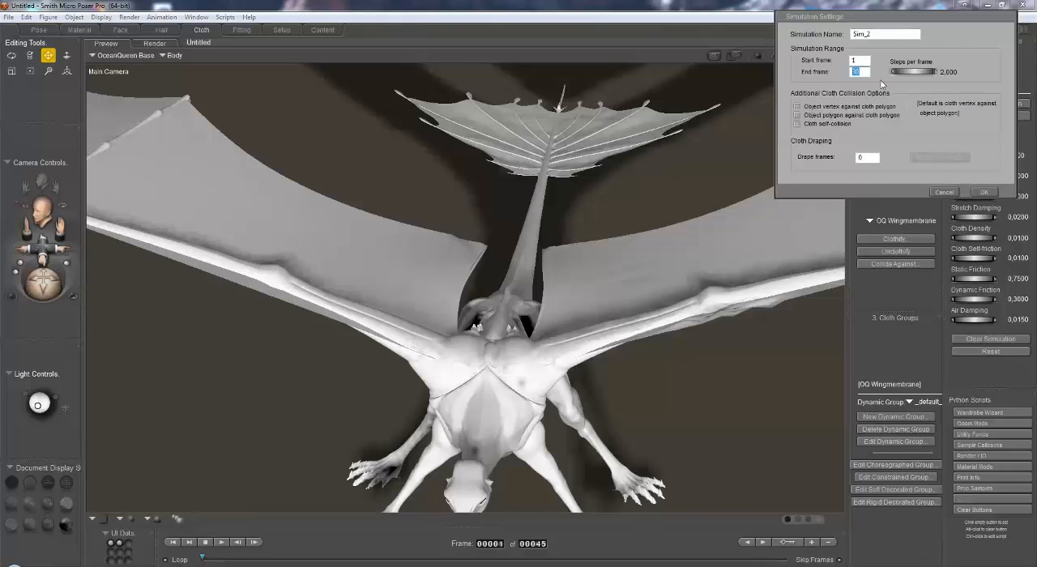
type("145")
double_click(861, 72)
type("45")
left_click(983, 192)
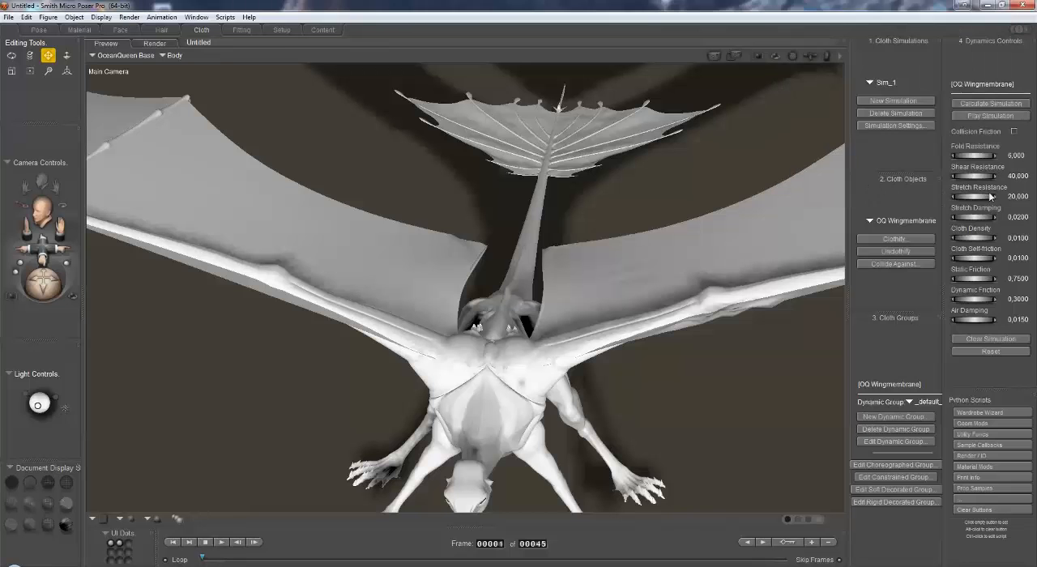
Step: Clothify the OQ Tailmembrane prop in the new simulation
left_click(914, 241)
left_click(902, 234)
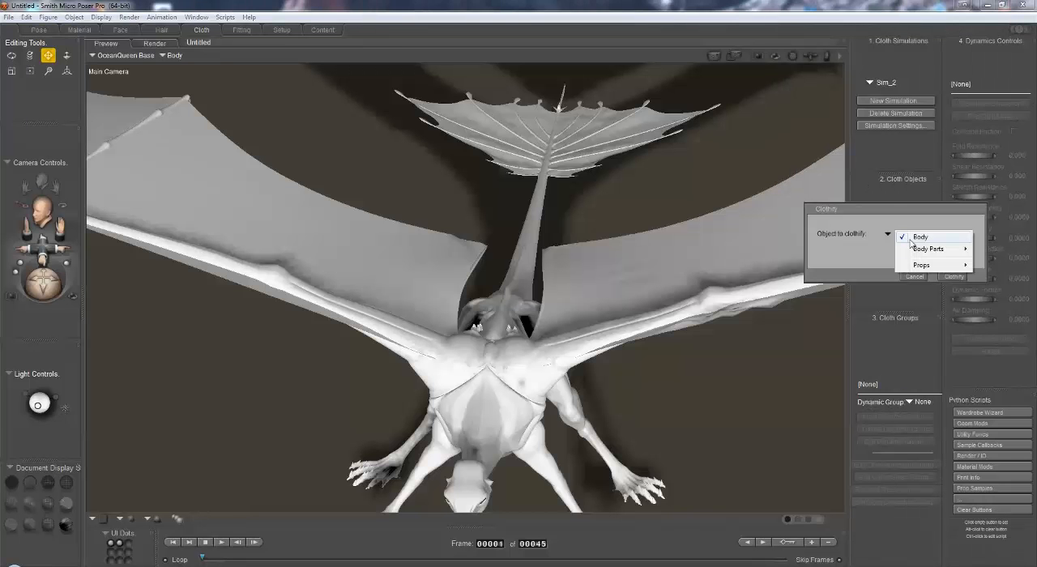
mouse_move(938, 255)
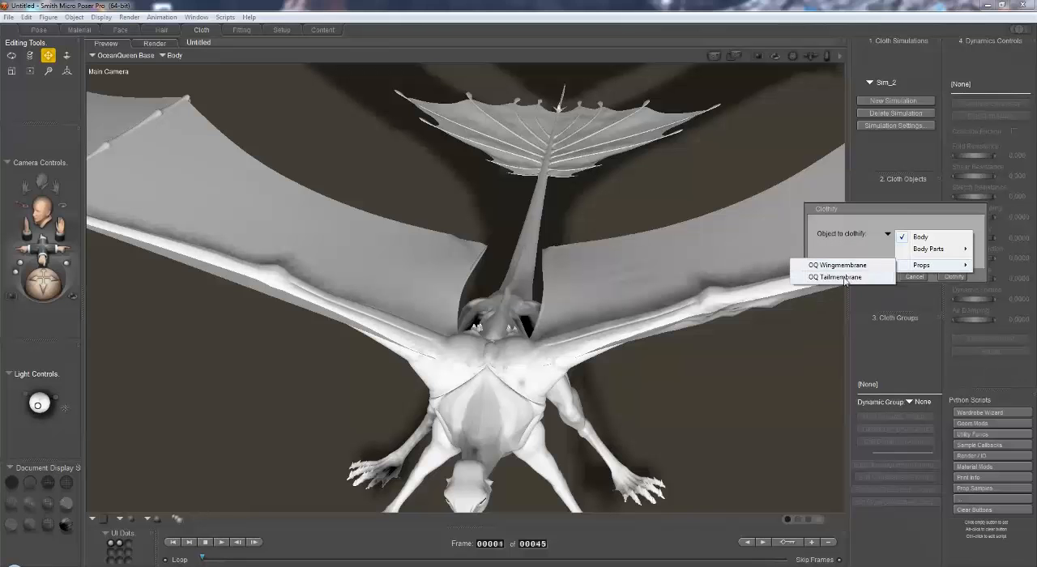
left_click(846, 279)
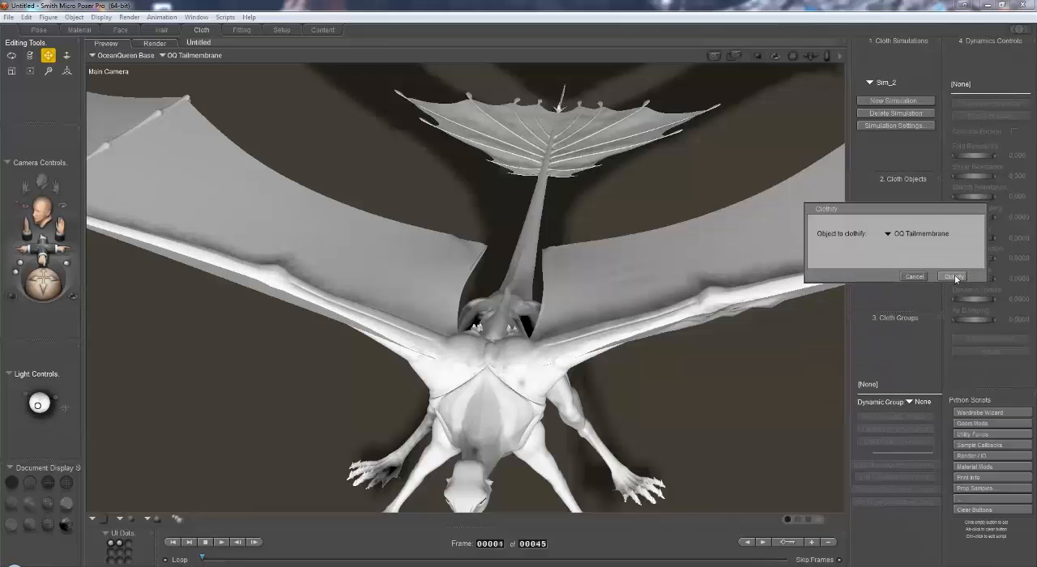
left_click(951, 277)
Step: Make the tail membrane collide against the whole OceanQueen Base figure
left_click(922, 264)
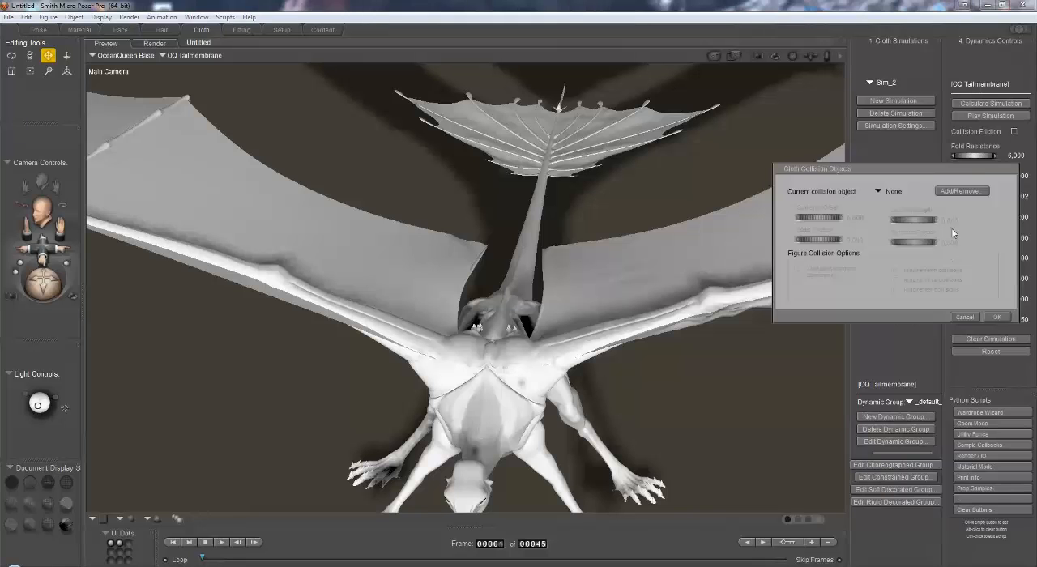
left_click(968, 193)
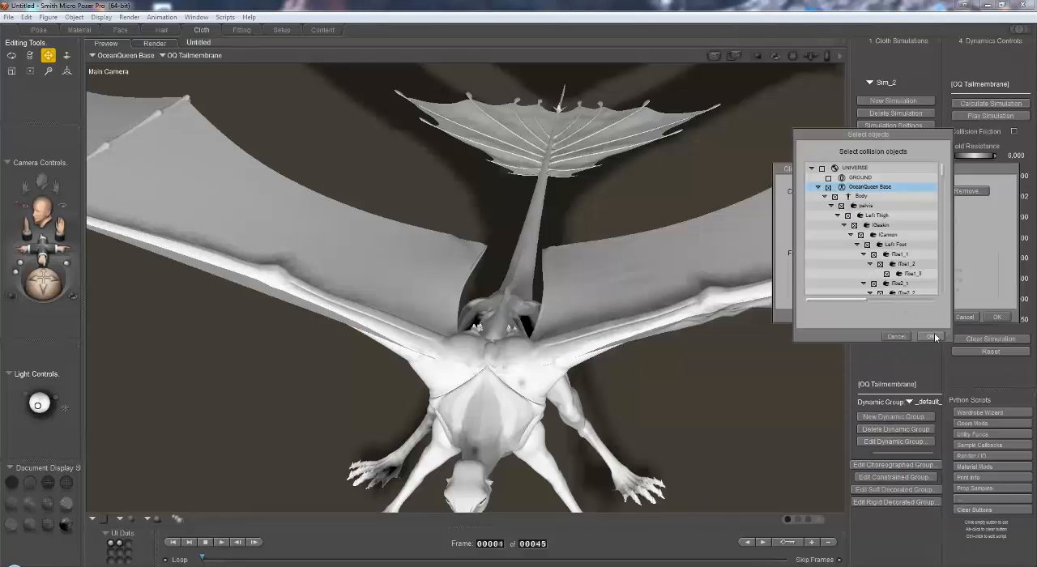
left_click(931, 338)
left_click(998, 317)
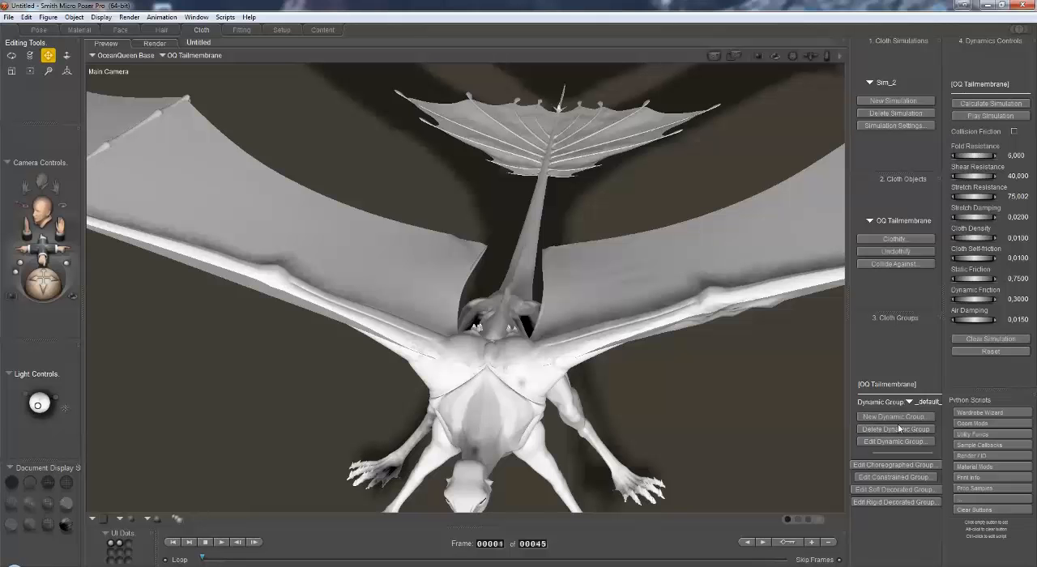
Step: Inspect the tail membrane's constrained vertex group, and view the dragon from the front
left_click(895, 477)
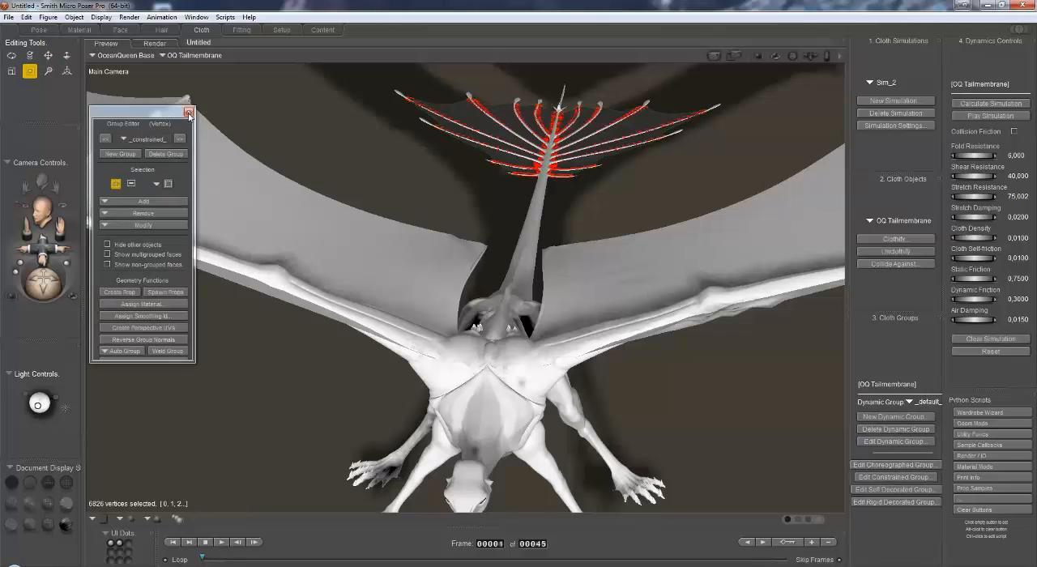
left_click(189, 113)
left_click_drag(42, 286, 48, 276)
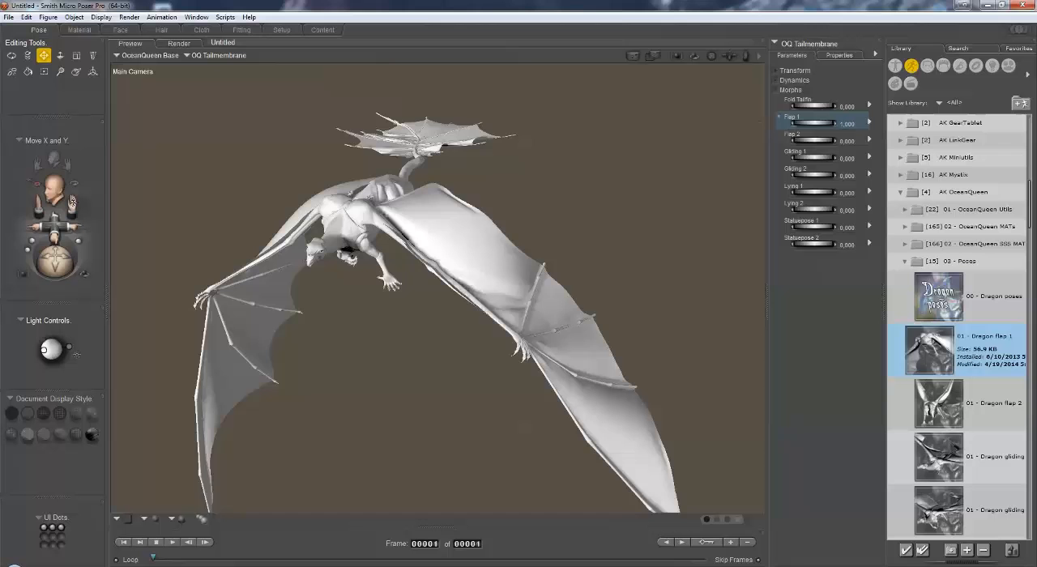
left_click_drag(56, 224, 60, 222)
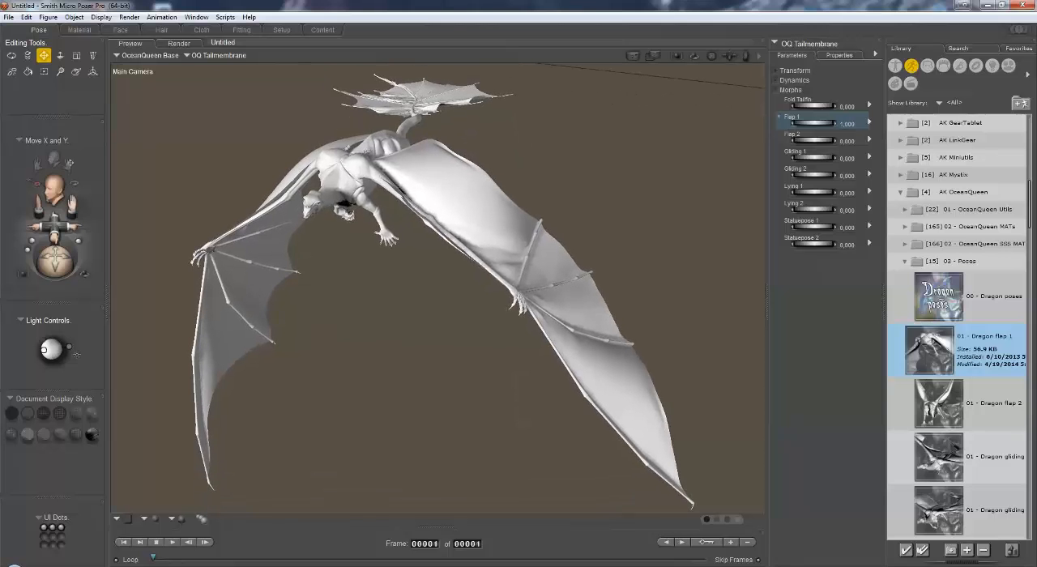
Step: Examine the Dragon flap 1 pose, the OQ Wingmembrane's morphs and the OceanQueen body's wing controls
left_click_drag(69, 164, 74, 164)
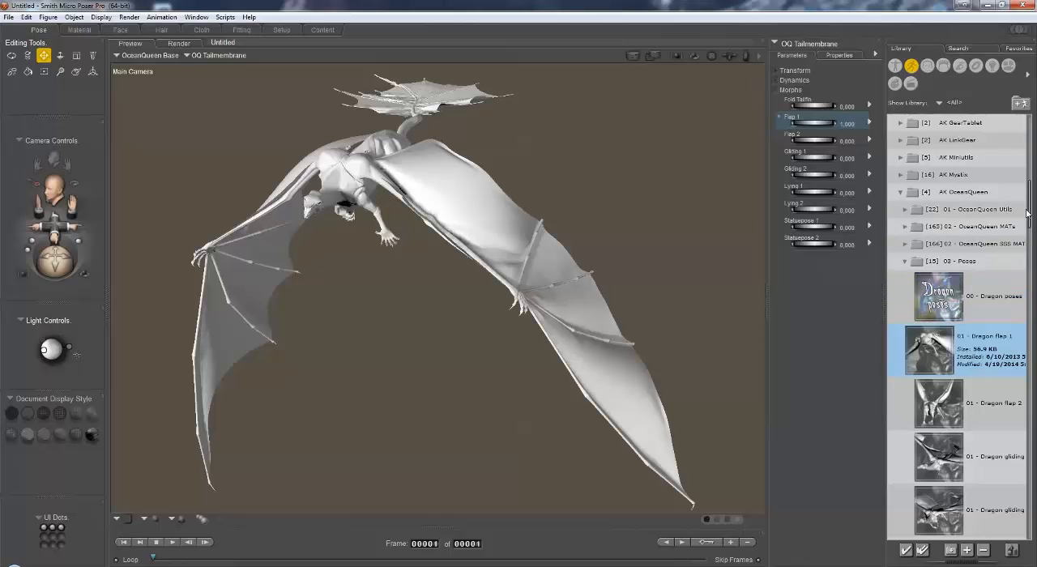
left_click_drag(1027, 214, 1033, 231)
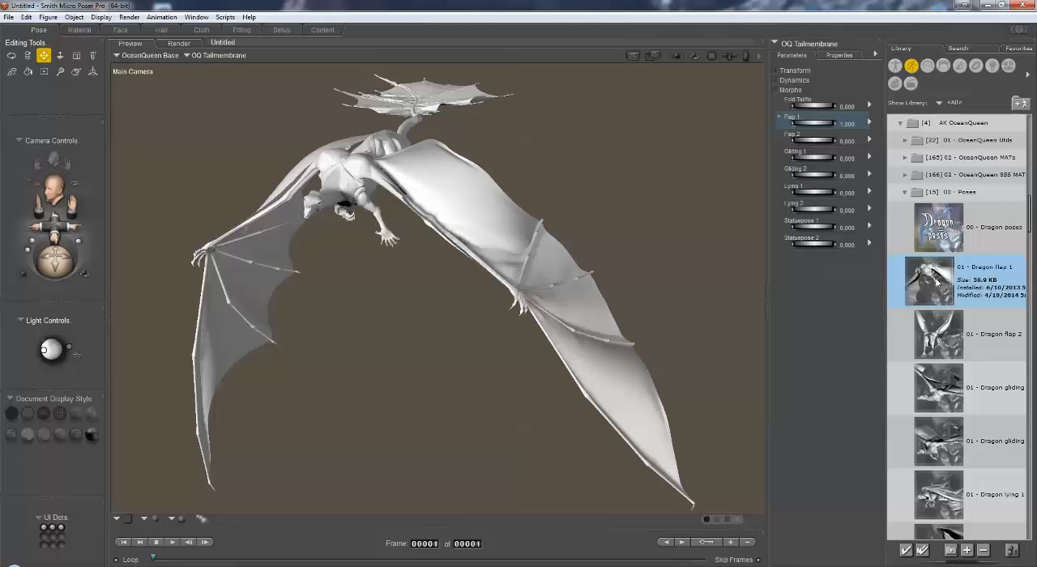
left_click(215, 55)
mouse_move(225, 72)
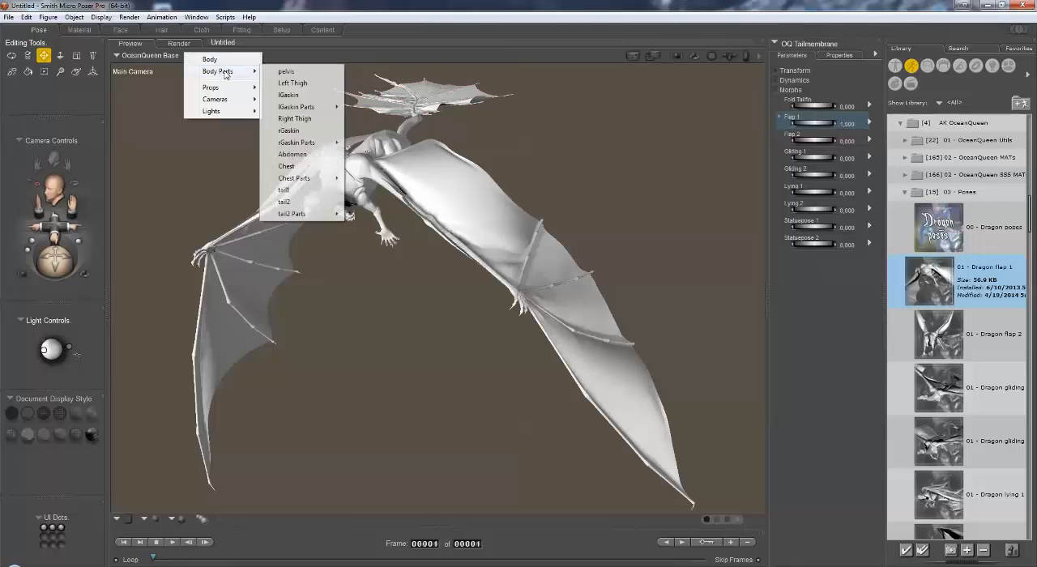
mouse_move(254, 89)
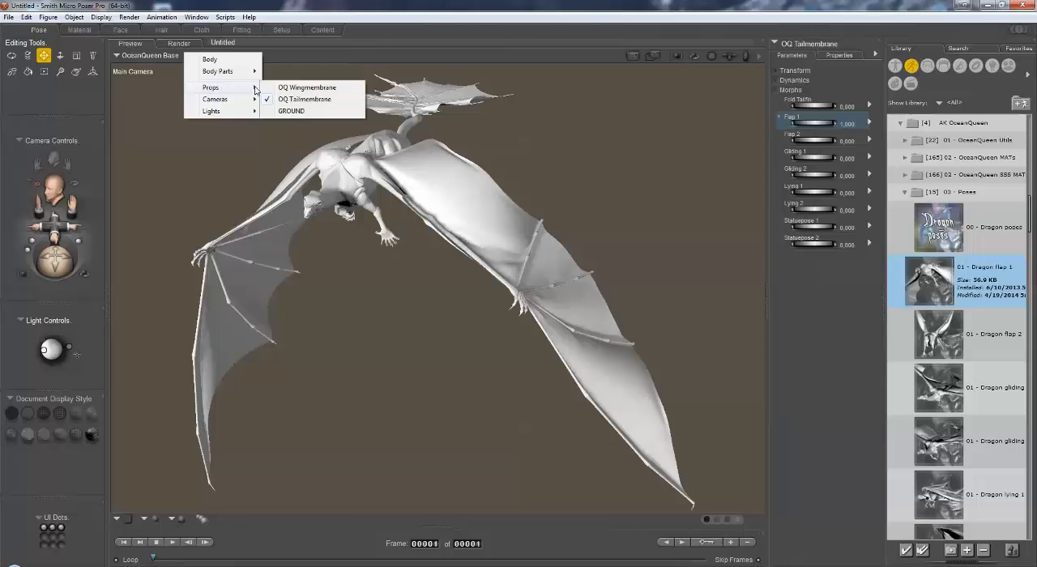
left_click(298, 87)
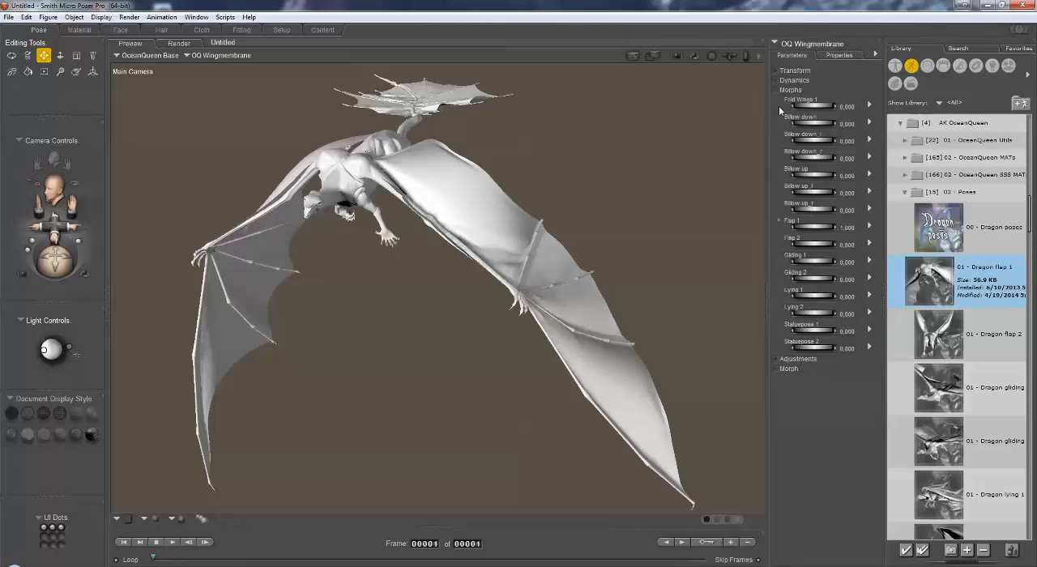
left_click(209, 57)
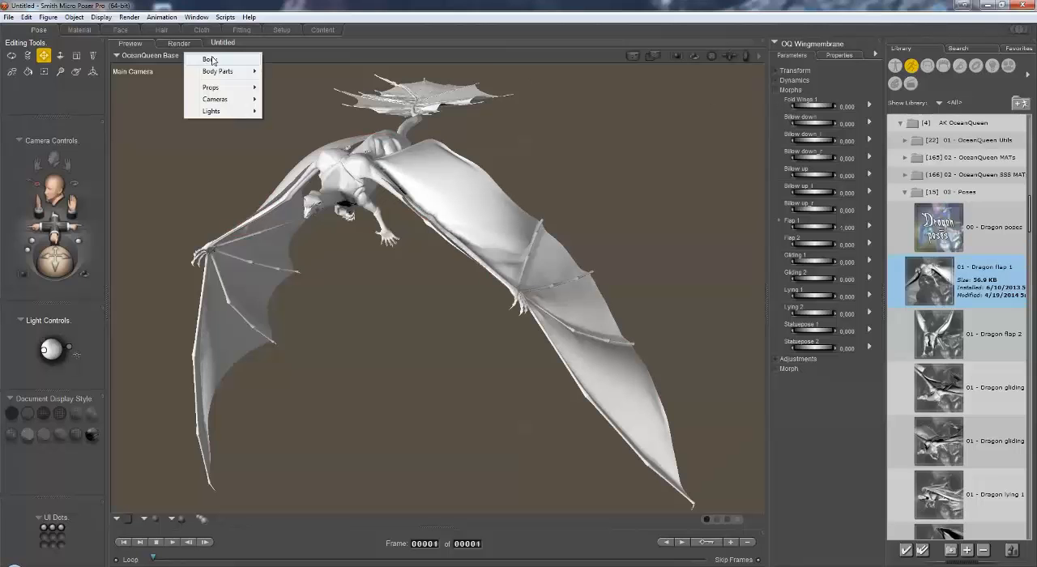
left_click(213, 60)
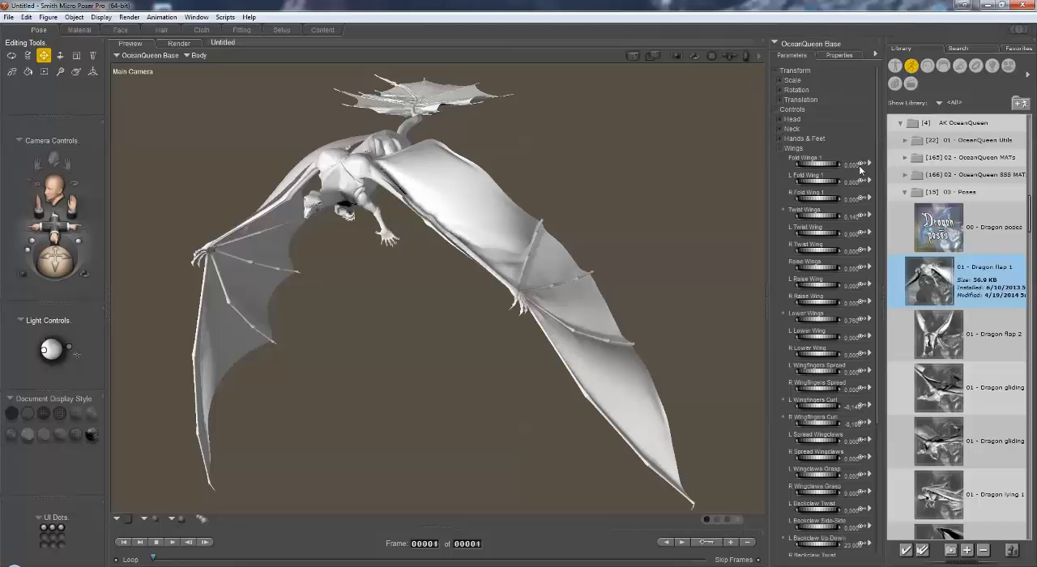
Step: Try a Billow down value of -0.1 on the OQ Wingmembrane, and reset the morph to 0
left_click(197, 55)
mouse_move(220, 89)
left_click(299, 86)
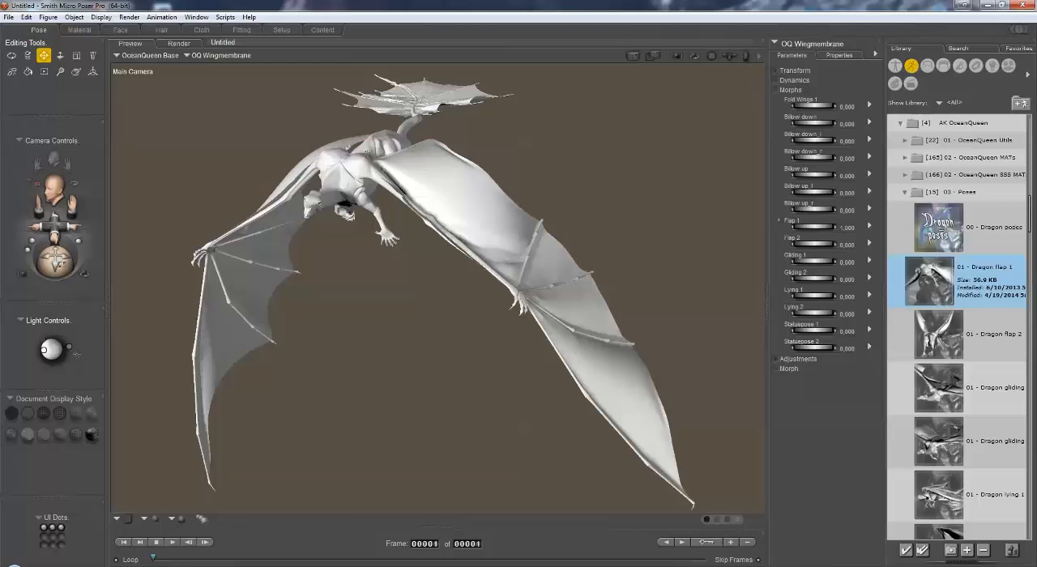
left_click_drag(61, 265, 55, 263)
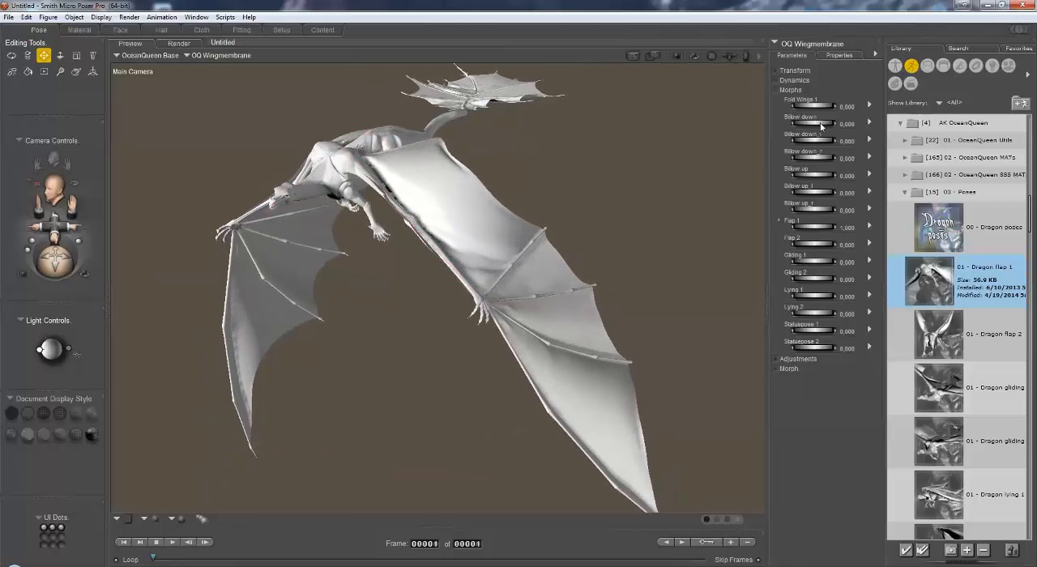
mouse_move(824, 125)
left_mouse_down()
mouse_move(867, 126)
mouse_move(817, 124)
mouse_move(820, 143)
left_mouse_up()
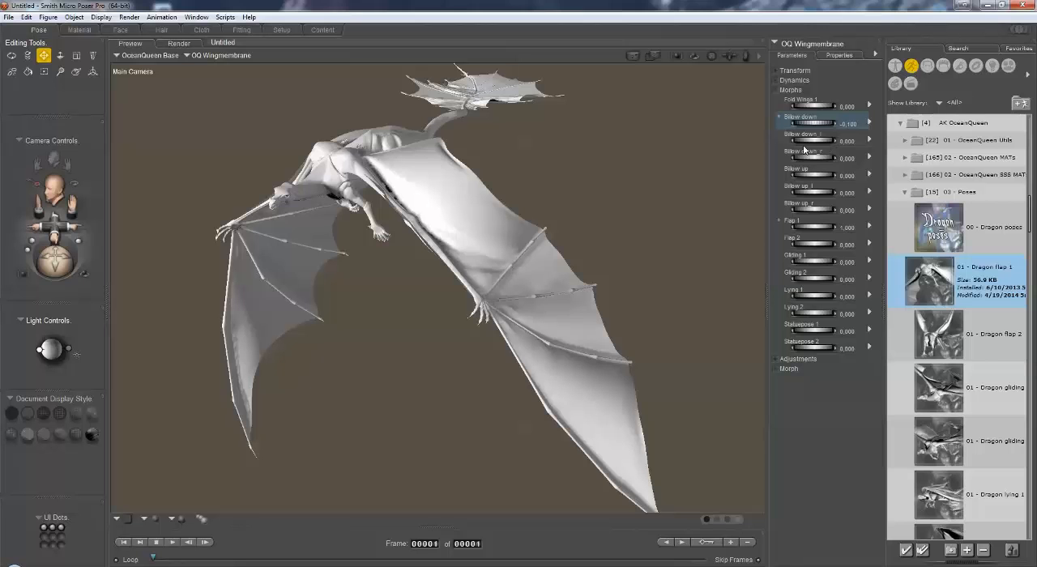
left_click(859, 124)
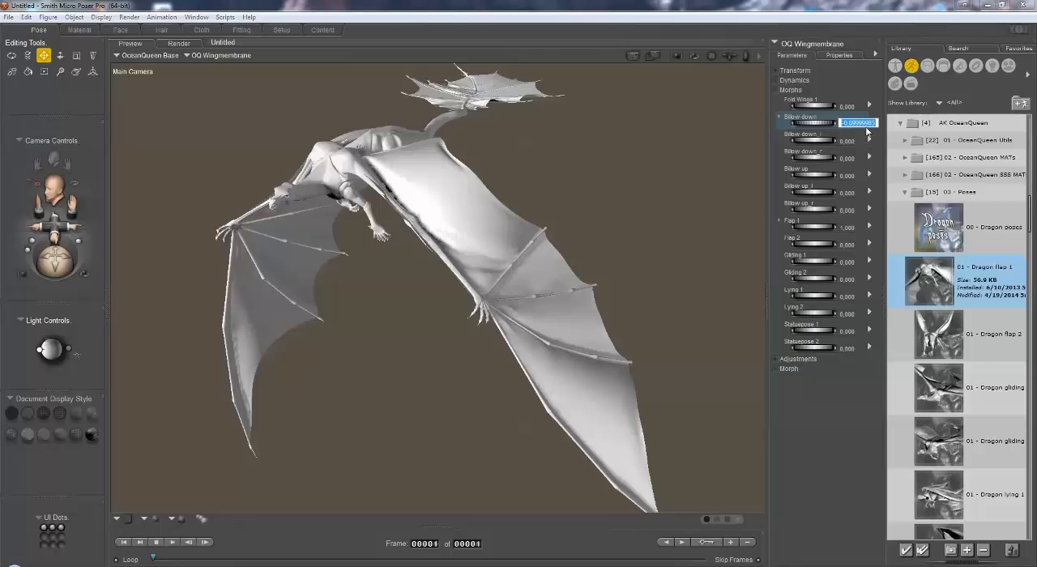
type("0")
key("Return")
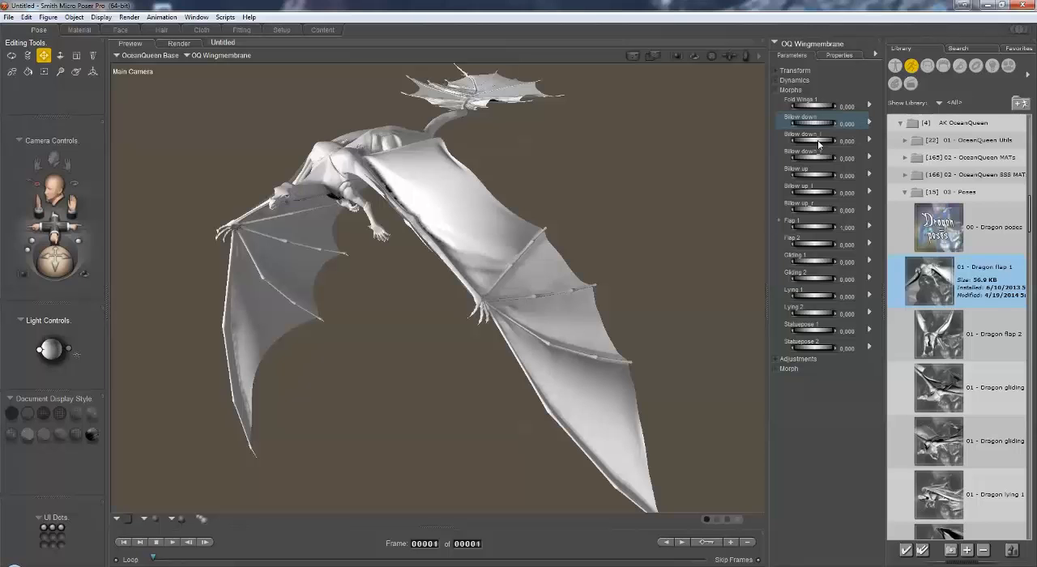
Step: Try the Billow down_l morph on the wing membrane, and reset it to 0
left_click_drag(815, 144, 842, 140)
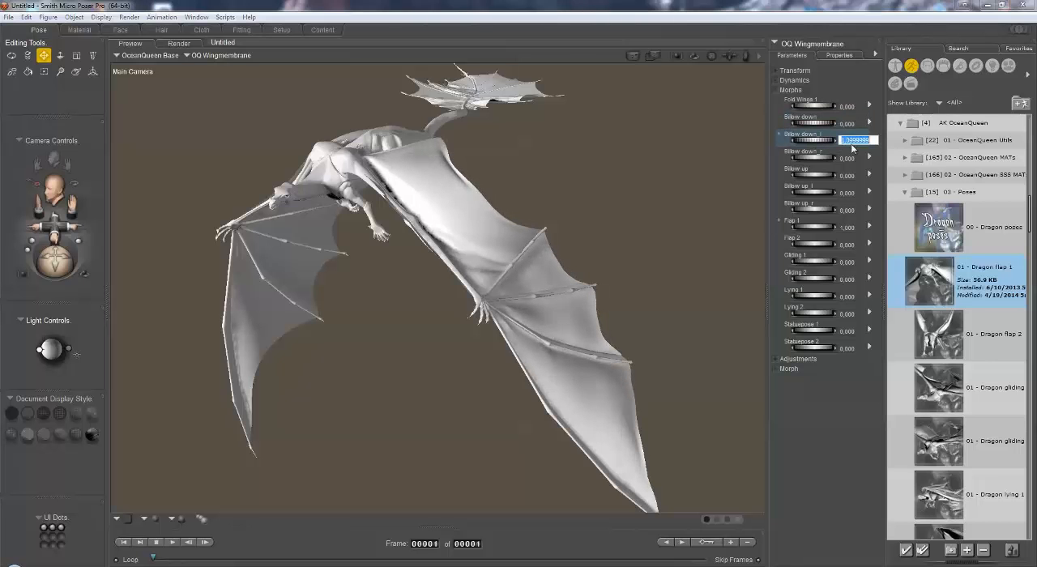
type("0")
key("Return")
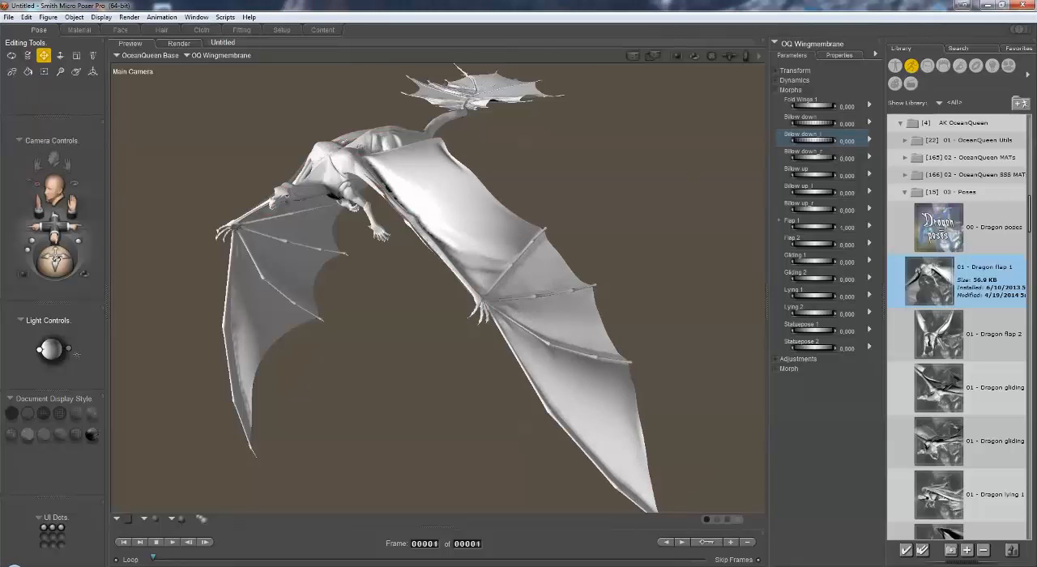
Step: Load the 05 - OQ Frontmembranes figure from the OceanQueen figure folder, and inspect it along the wing's front edge
mouse_move(55, 261)
left_mouse_down()
mouse_move(73, 258)
mouse_move(56, 222)
mouse_move(74, 197)
mouse_move(55, 255)
mouse_move(51, 246)
left_mouse_up()
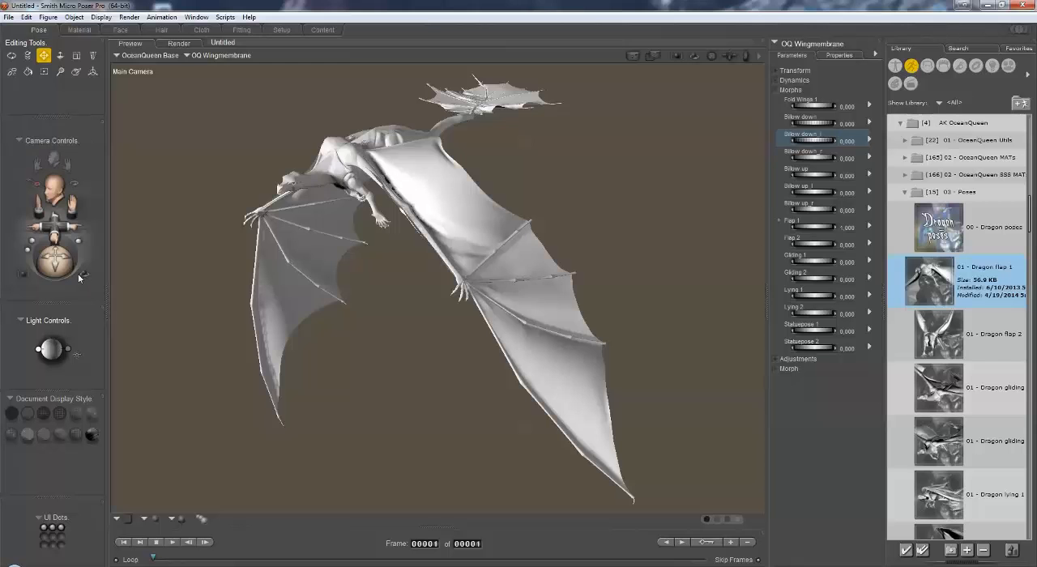
left_click_drag(75, 269, 80, 263)
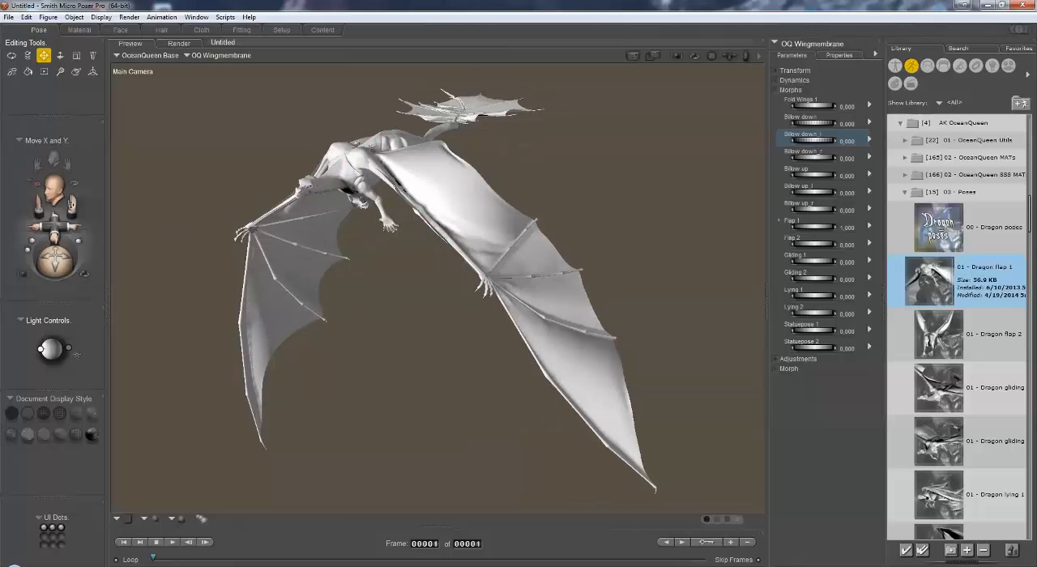
left_click_drag(71, 204, 81, 389)
left_click_drag(53, 265, 67, 298)
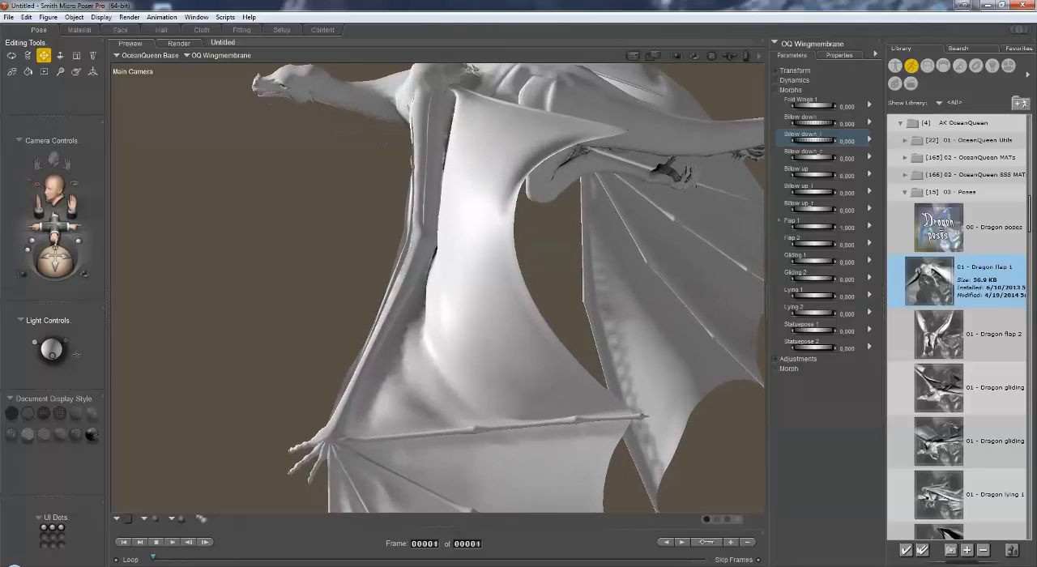
left_click_drag(72, 205, 40, 266)
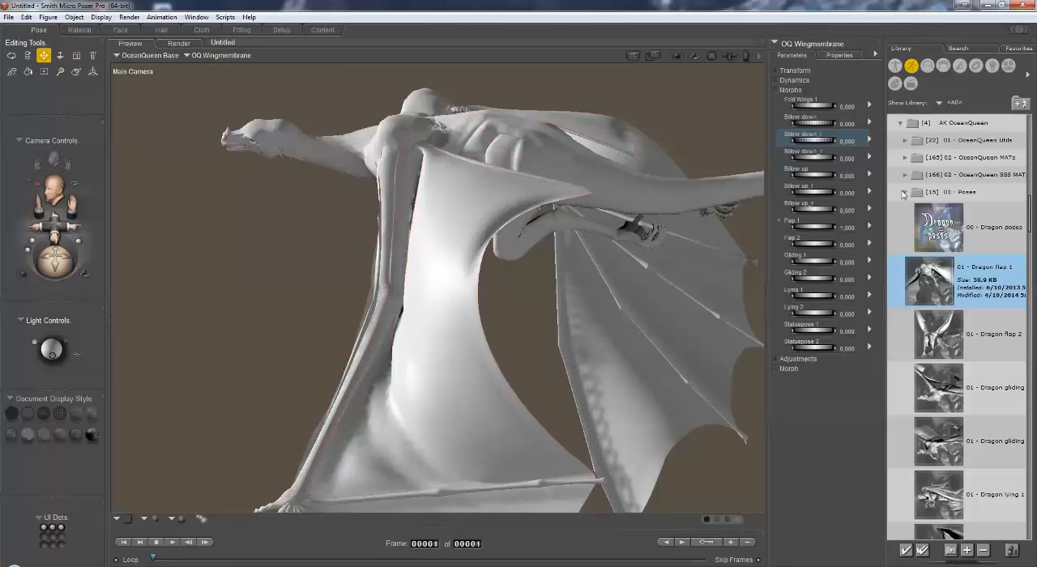
left_click(894, 68)
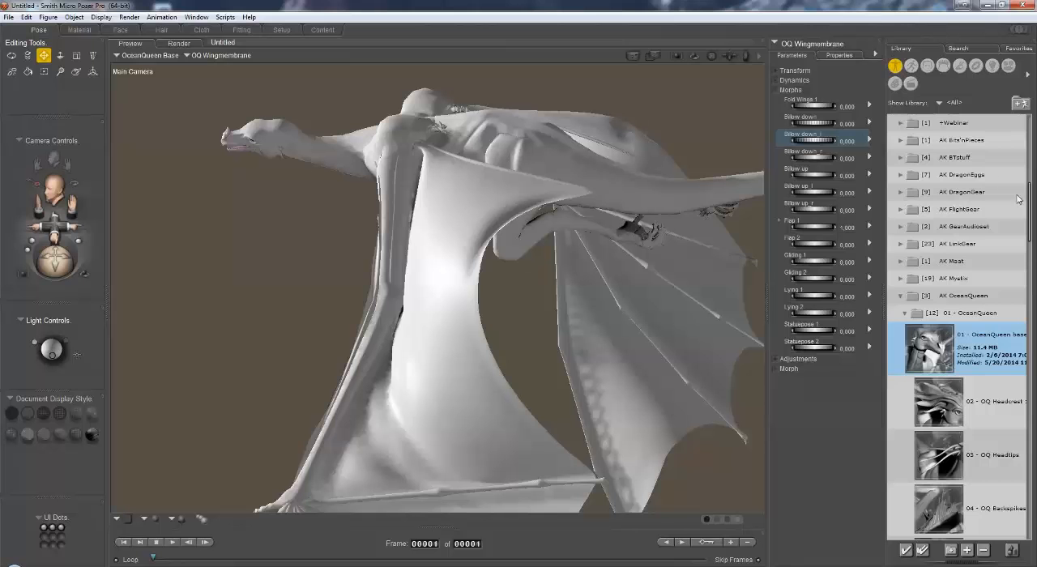
left_click_drag(1030, 201, 1009, 260)
left_click(953, 355)
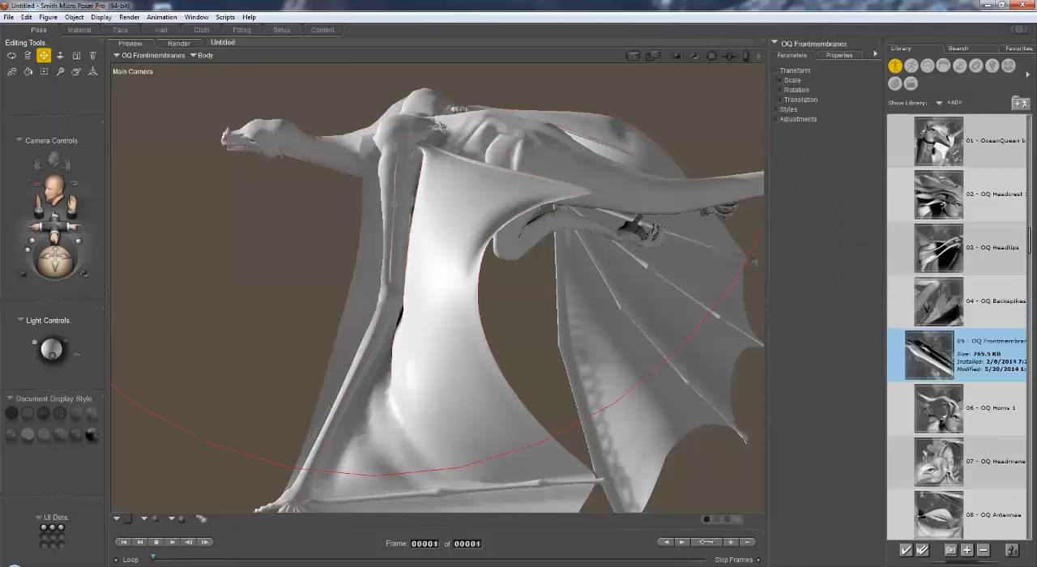
mouse_move(57, 266)
left_mouse_down()
mouse_move(89, 258)
mouse_move(47, 268)
mouse_move(50, 293)
left_mouse_up()
mouse_move(55, 260)
left_mouse_down()
mouse_move(86, 259)
mouse_move(51, 262)
left_mouse_up()
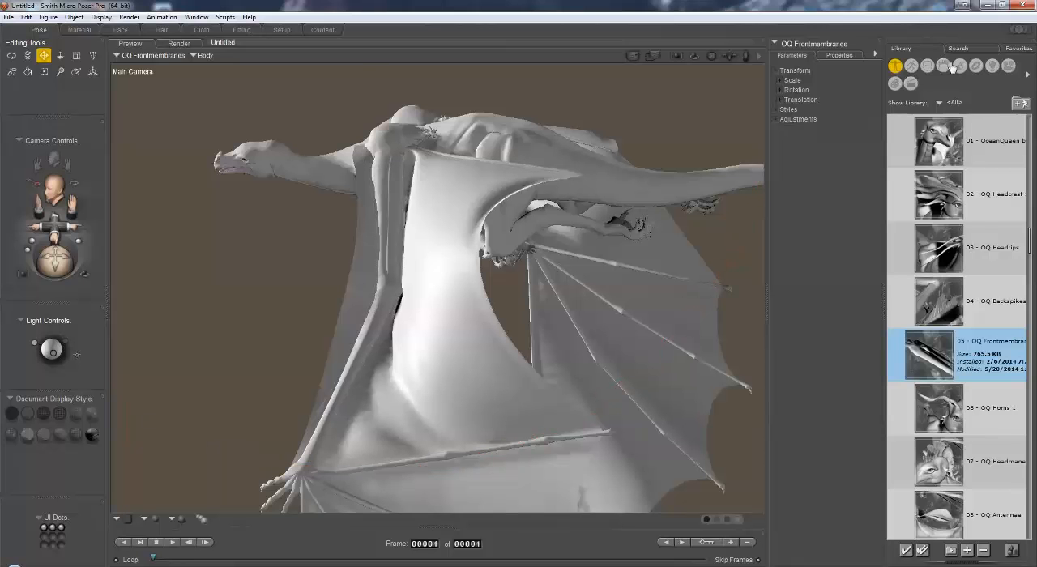
Step: Open the 02 - OceanQueen SSS MATs folder among the AK OceanQueen poses and locate the 09b - Front invisible preset
left_click(912, 65)
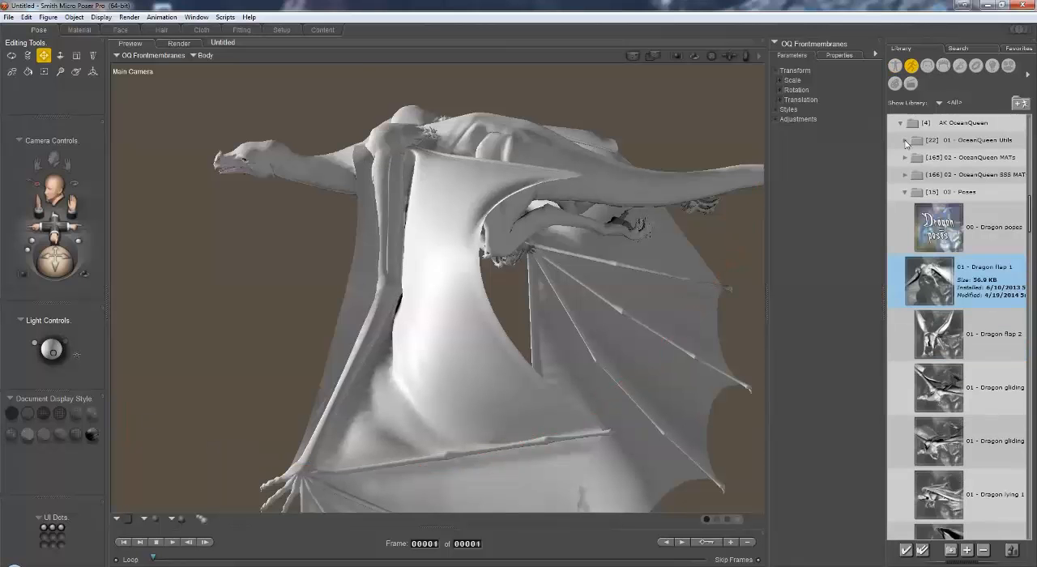
left_click(907, 142)
mouse_move(1032, 201)
left_mouse_down()
mouse_move(1032, 214)
mouse_move(1030, 206)
left_mouse_up()
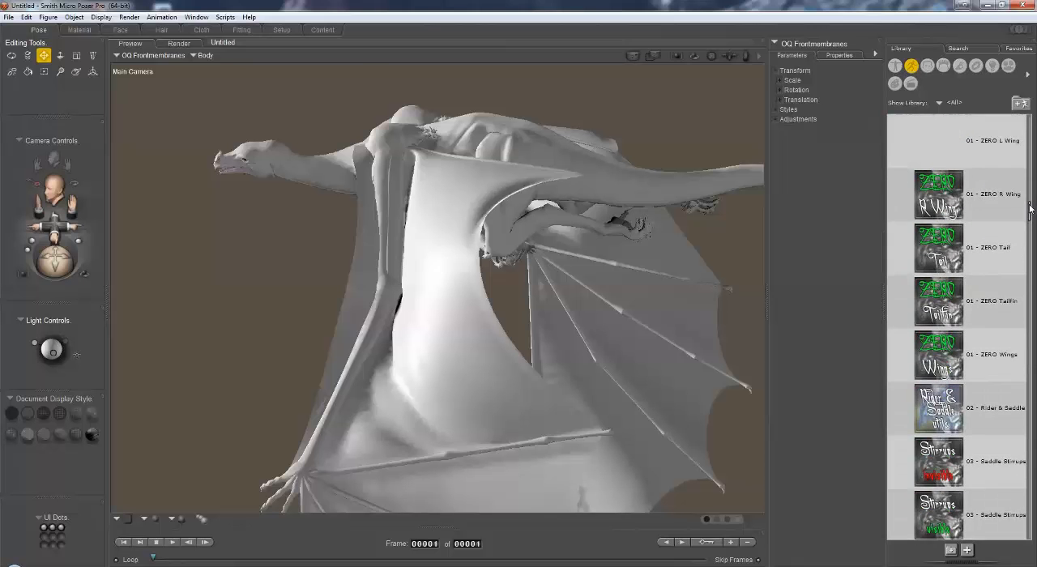
scroll(957, 174, "up", 5)
left_click(905, 176)
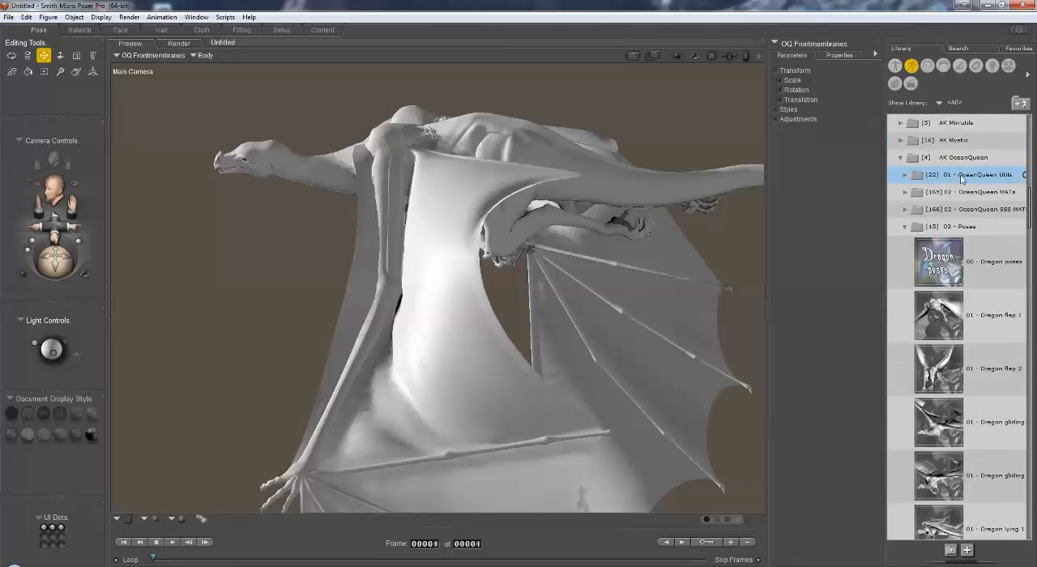
left_click_drag(1030, 199, 1030, 201)
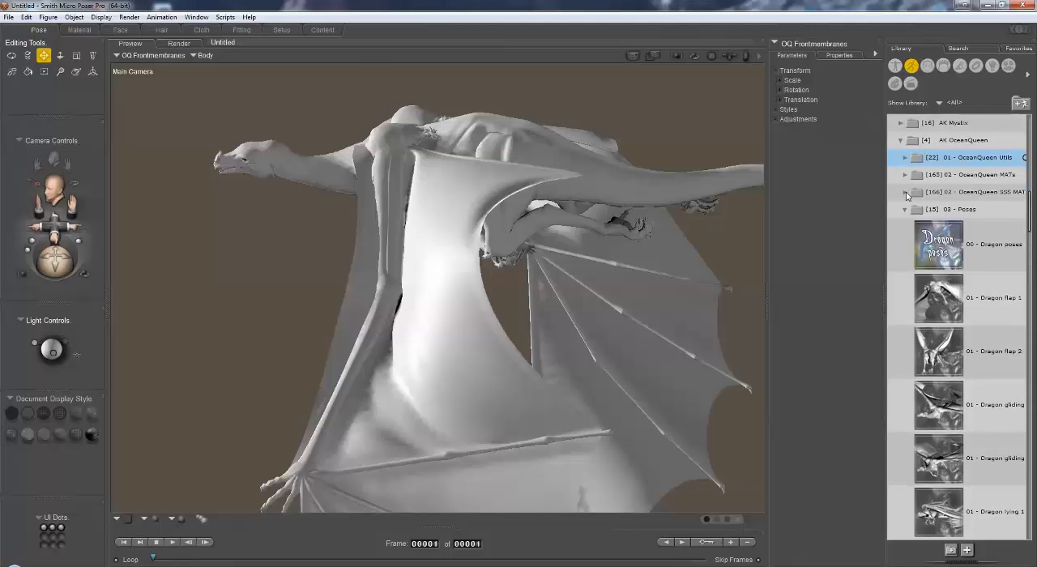
left_click(906, 194)
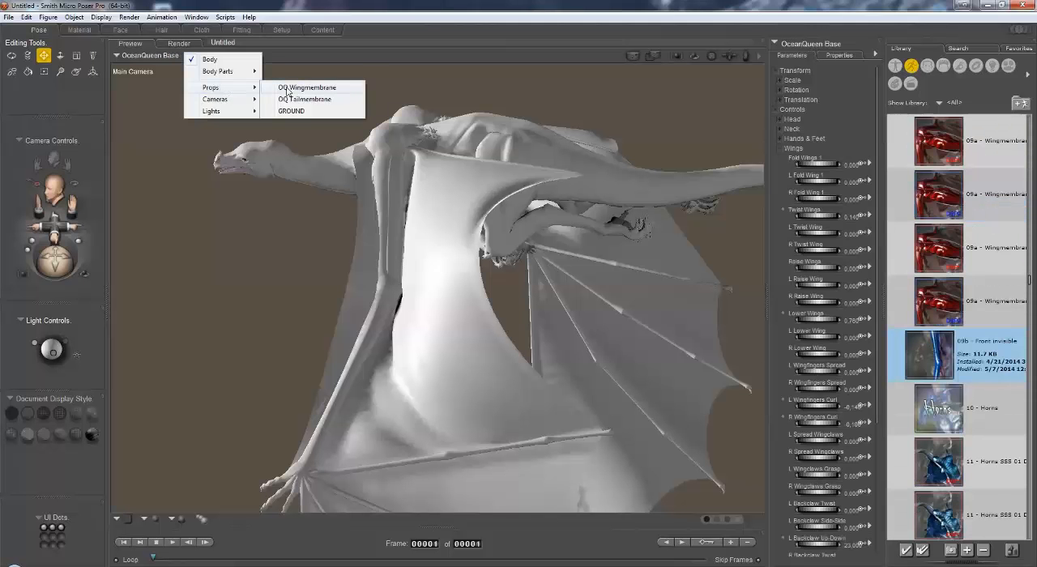
Step: Apply the 09b - Front invisible material preset to the OQ Wingmembrane prop, and inspect the front edges of both wings
left_click(308, 87)
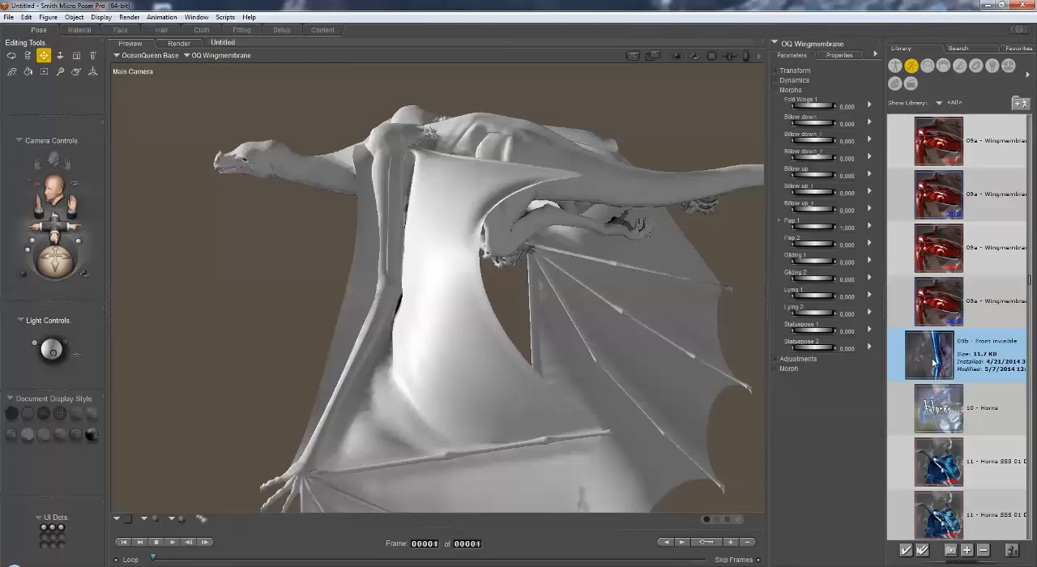
mouse_move(54, 266)
left_mouse_down()
mouse_move(74, 260)
mouse_move(39, 261)
mouse_move(79, 260)
mouse_move(70, 260)
left_mouse_up()
left_click_drag(65, 189, 60, 99)
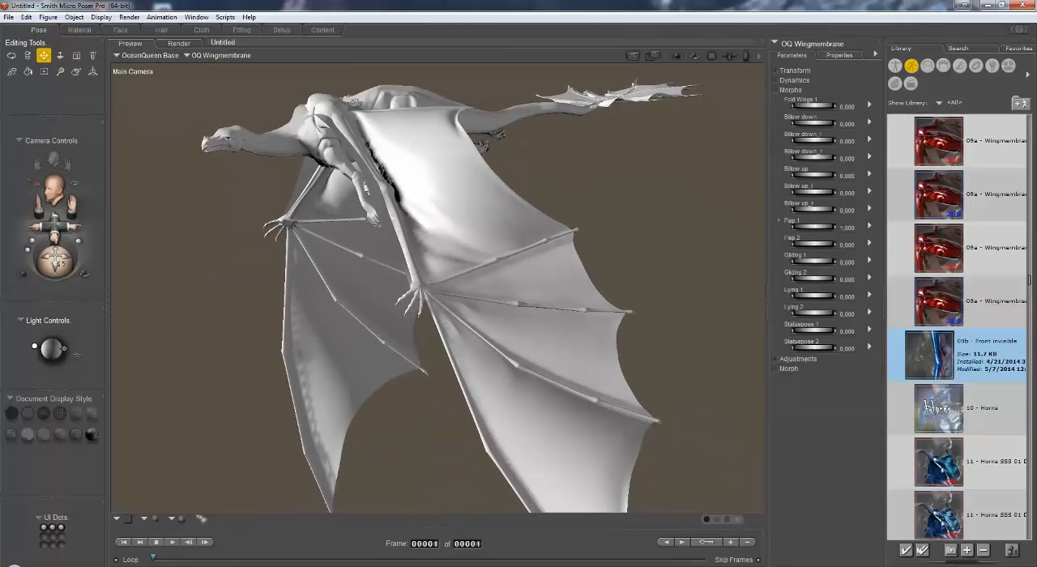
left_click_drag(59, 264, 84, 273)
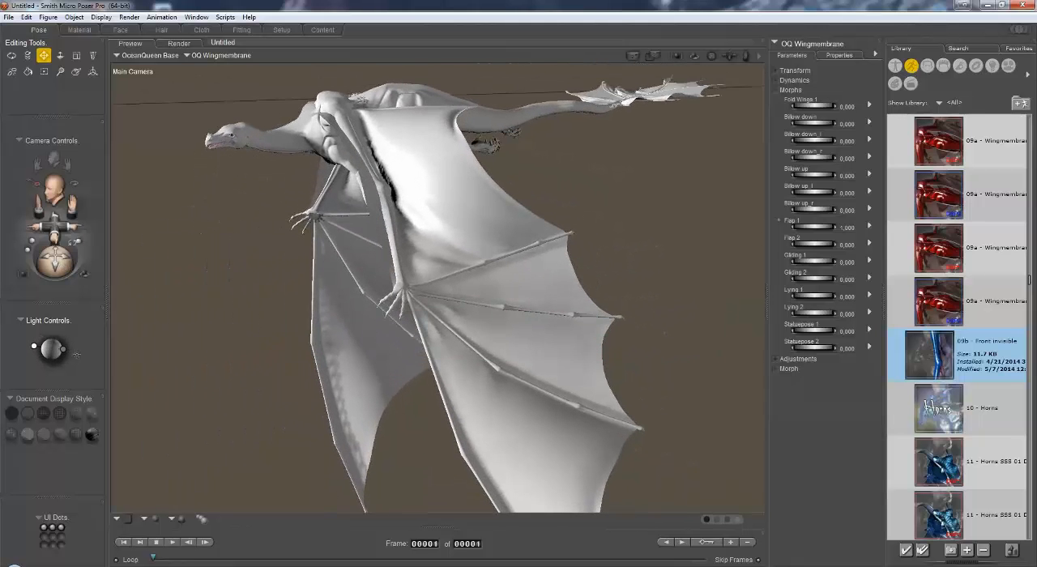
left_click_drag(55, 223, 100, 293)
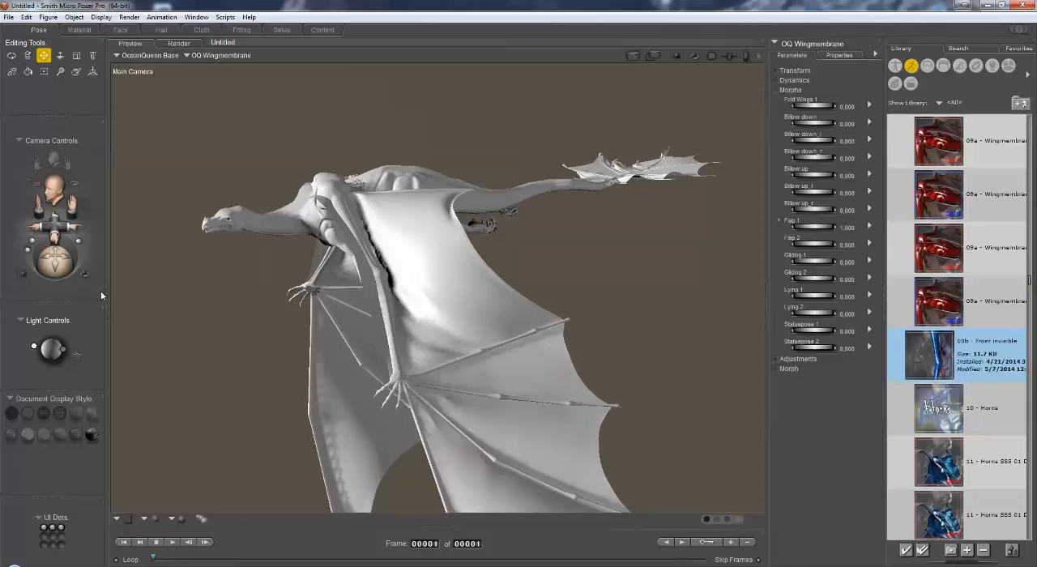